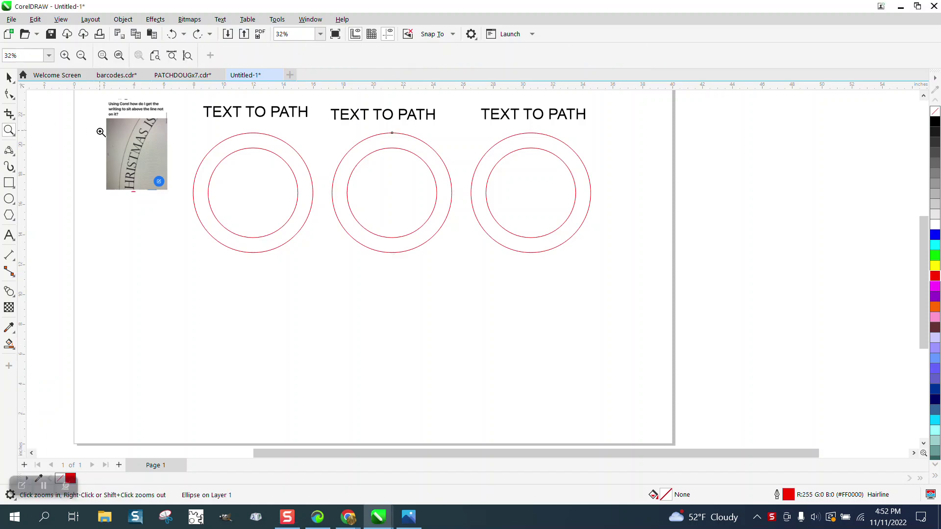
Zoom in on the reference photo, then frame the three ring sets in view.
{"action": "left_click_drag", "start_coordinate": [105, 114], "coordinate": [143, 161]}
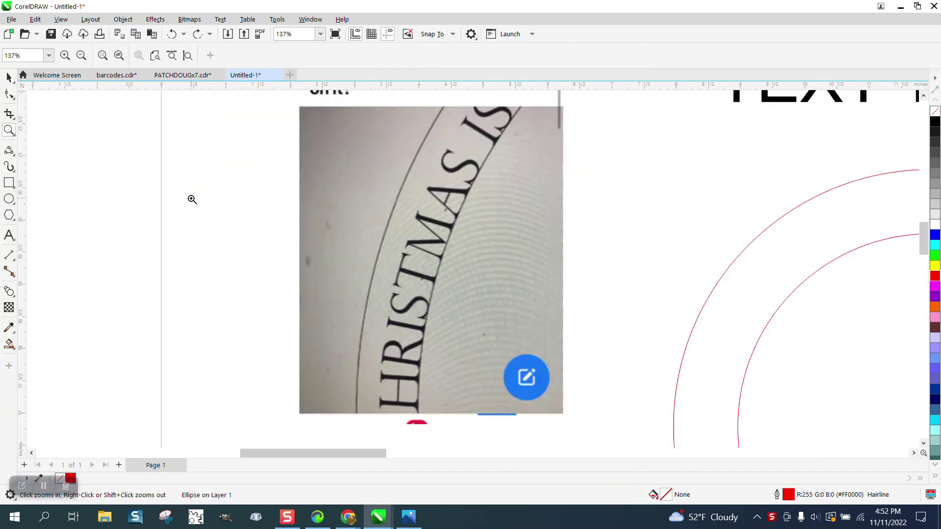
{"action": "scroll", "coordinate": [191, 201], "scroll_direction": "down", "scroll_amount": 2}
{"action": "left_click_drag", "start_coordinate": [258, 112], "coordinate": [416, 259]}
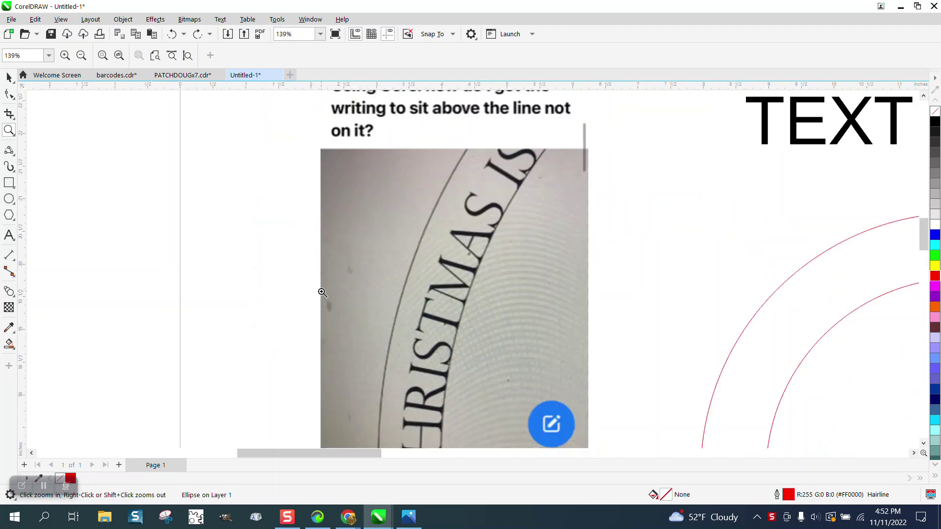
{"action": "scroll", "coordinate": [260, 265], "scroll_direction": "down", "scroll_amount": 3}
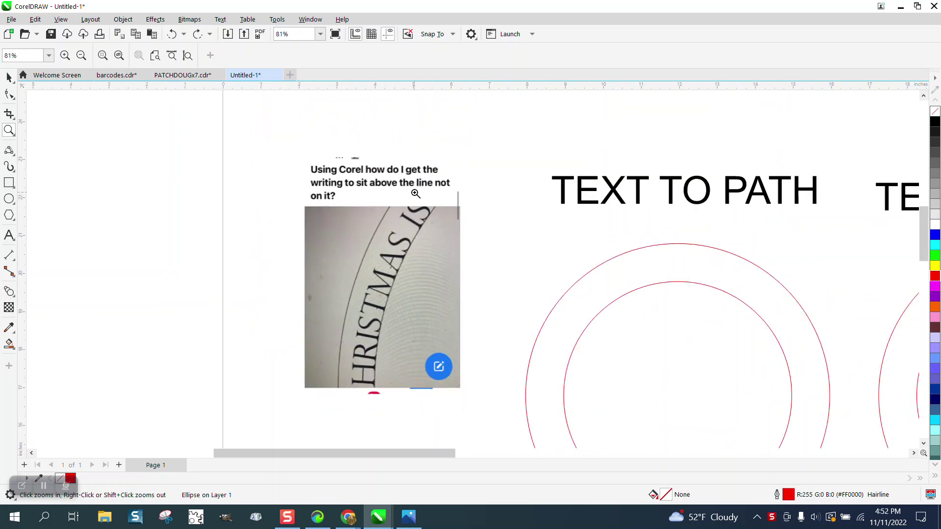
{"action": "scroll", "coordinate": [358, 254], "scroll_direction": "down", "scroll_amount": 2}
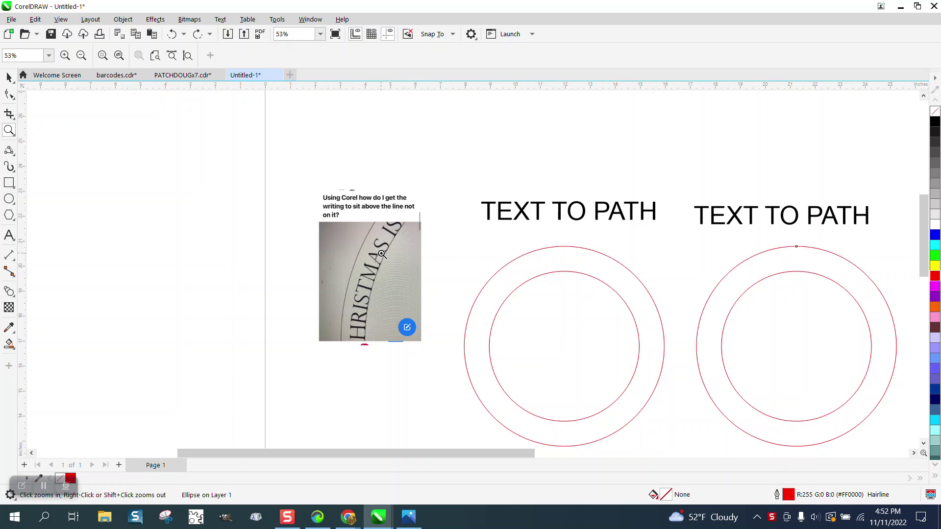
{"action": "scroll", "coordinate": [343, 230], "scroll_direction": "down", "scroll_amount": 2}
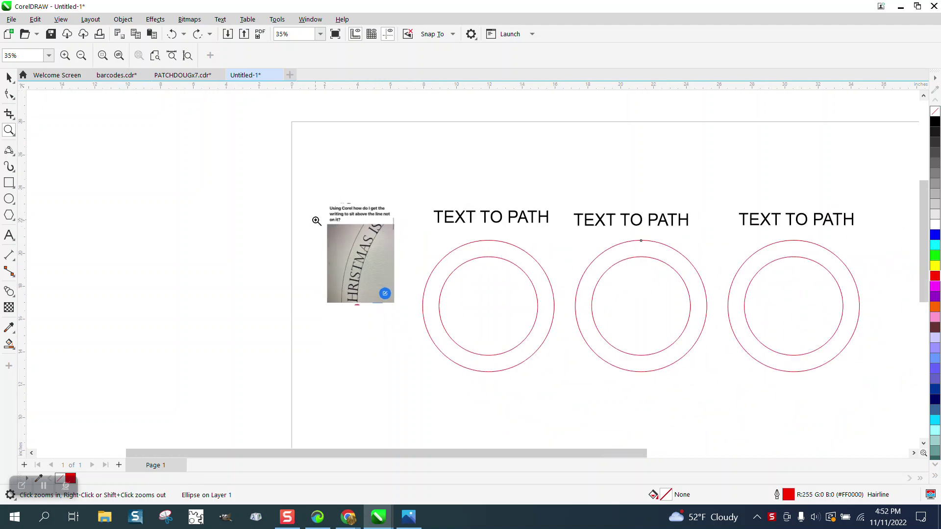
{"action": "scroll", "coordinate": [319, 221], "scroll_direction": "down", "scroll_amount": 1}
{"action": "left_click_drag", "start_coordinate": [376, 190], "coordinate": [779, 357]}
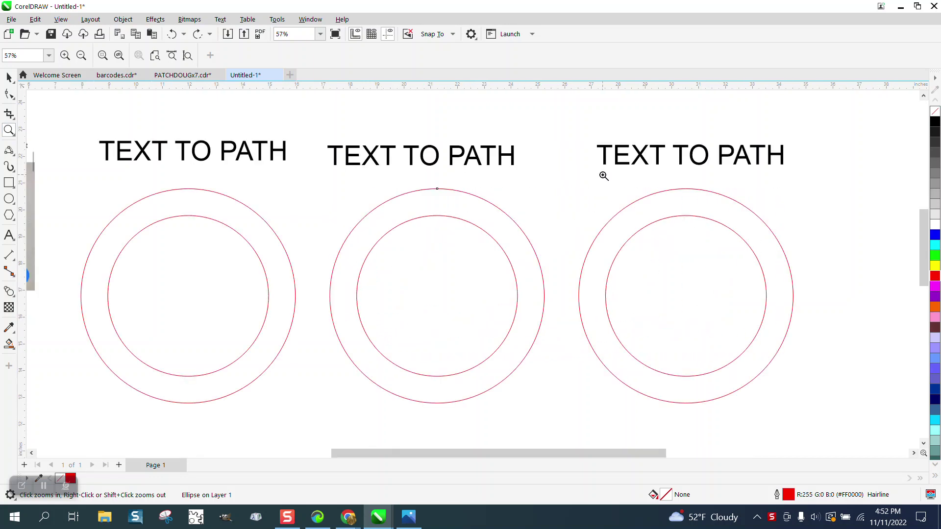
Fit the left TEXT TO PATH text around the left ring, 0.15" from the path.
{"action": "left_click", "coordinate": [9, 77]}
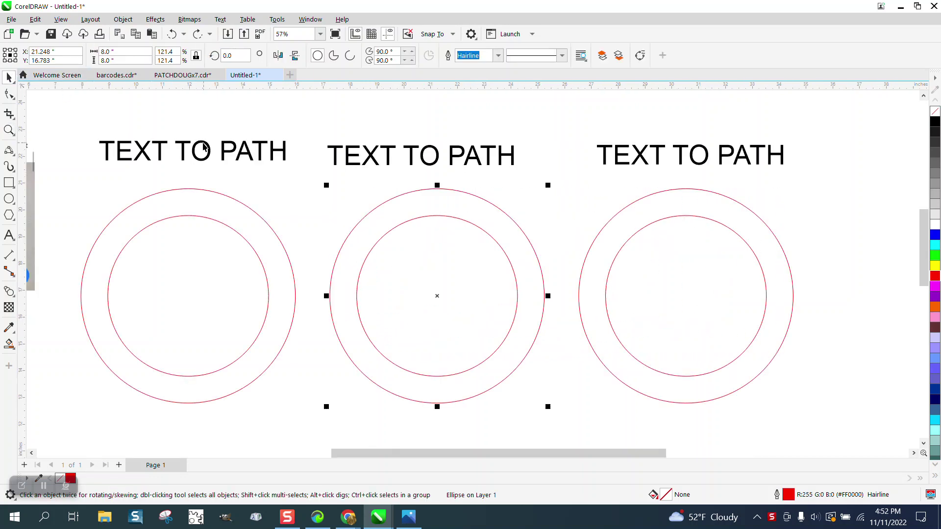
{"action": "left_click", "coordinate": [203, 145]}
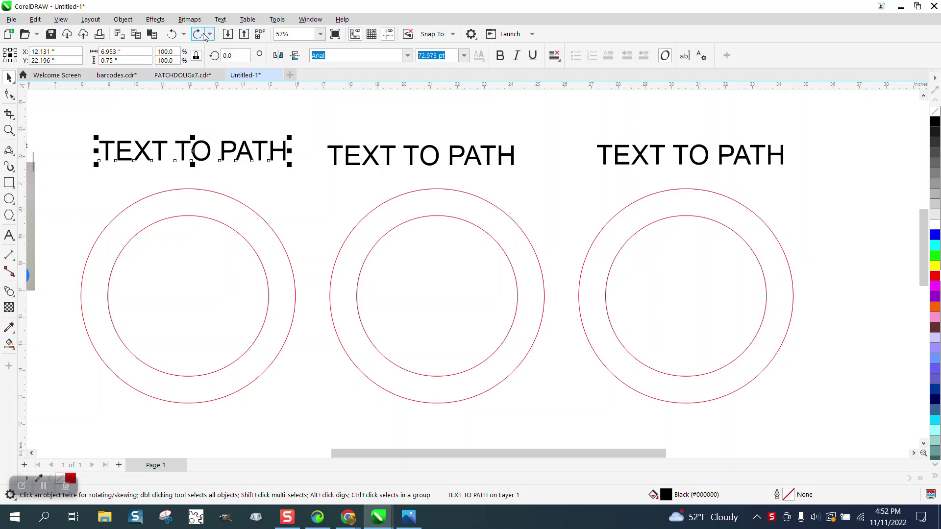
{"action": "left_click", "coordinate": [220, 19]}
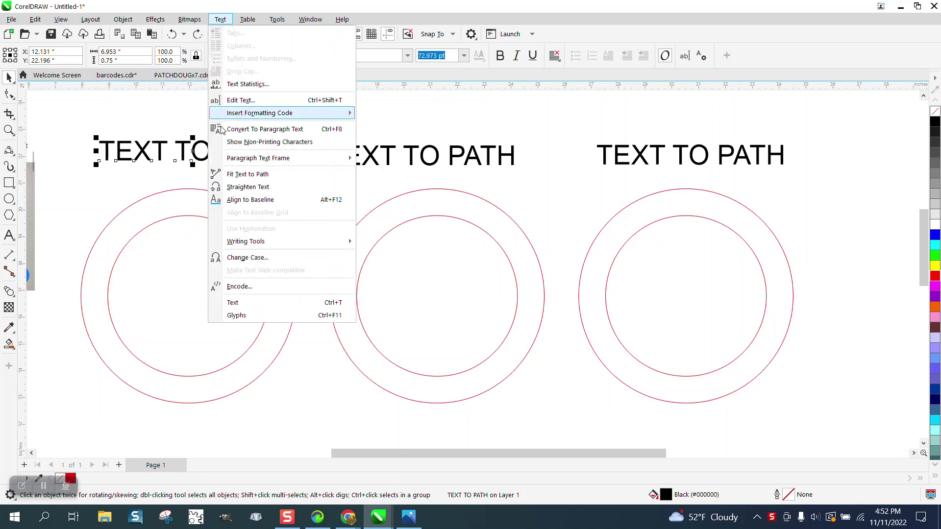
{"action": "left_click", "coordinate": [243, 174]}
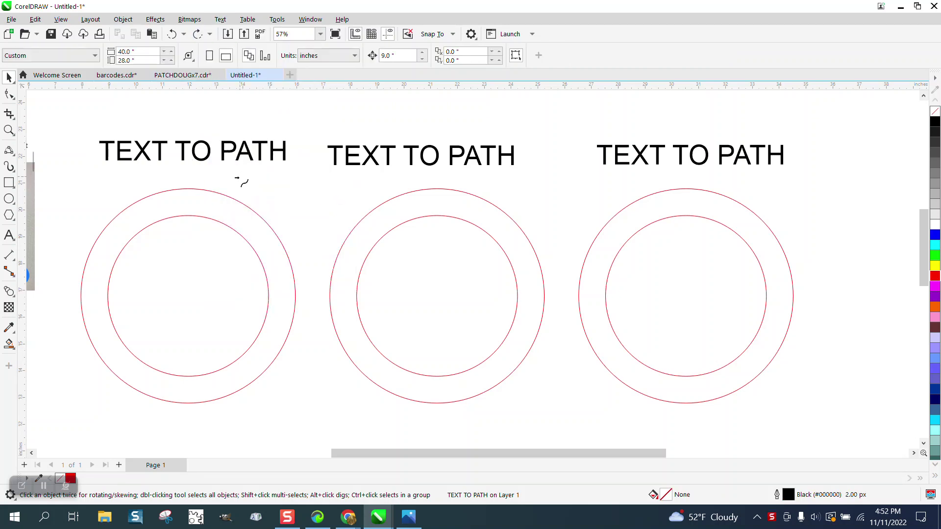
{"action": "left_click", "coordinate": [195, 224]}
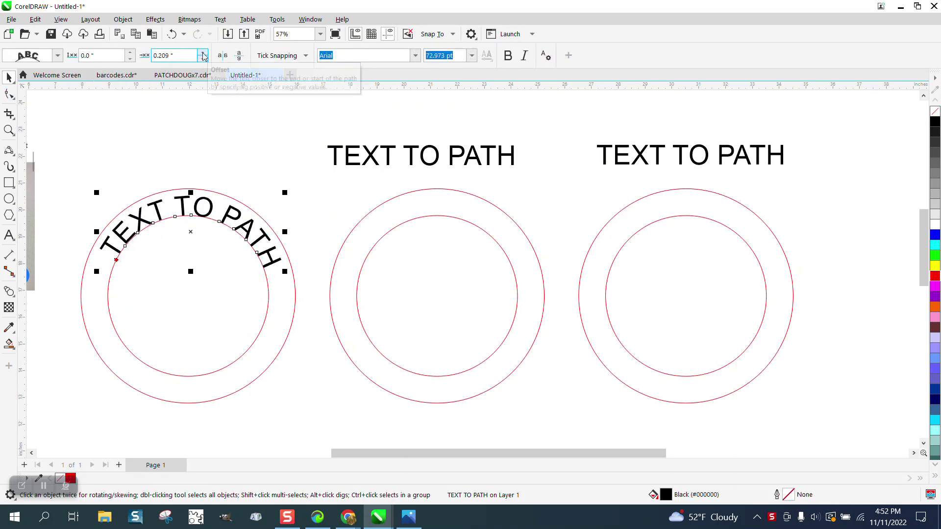
{"action": "left_click", "coordinate": [130, 52]}
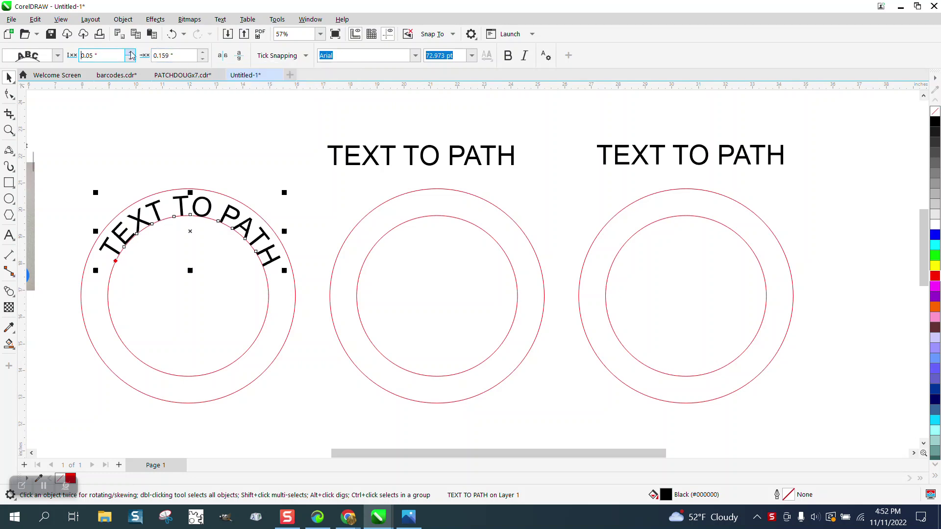
{"action": "left_click", "coordinate": [131, 52]}
{"action": "left_click", "coordinate": [131, 52]}
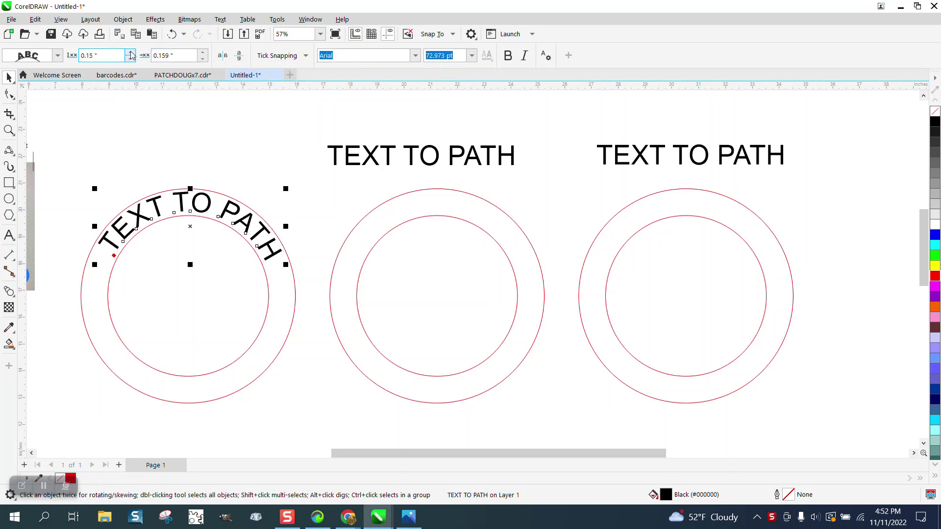
Zoom in on the curved text to check it, then return to selecting.
{"action": "left_click", "coordinate": [9, 130]}
{"action": "left_click_drag", "start_coordinate": [80, 164], "coordinate": [407, 297]}
{"action": "scroll", "coordinate": [294, 242], "scroll_direction": "down", "scroll_amount": 4}
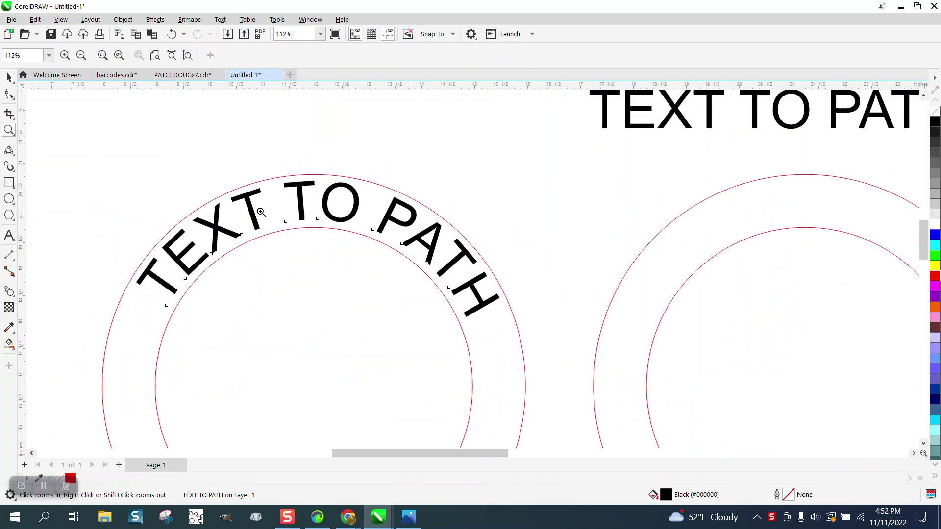
{"action": "scroll", "coordinate": [219, 193], "scroll_direction": "down", "scroll_amount": 5}
{"action": "key", "text": "space"}
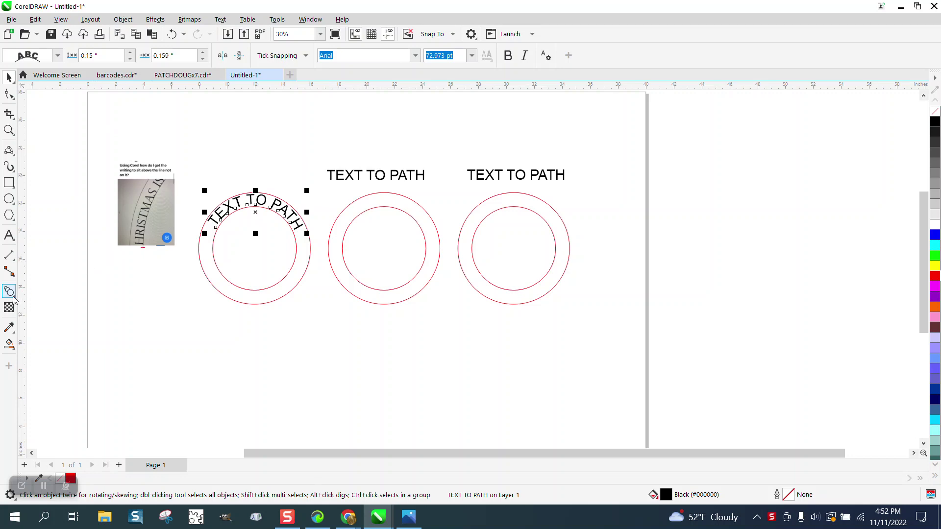
Blend the middle ring's inner circle to its outer circle with 1 step.
{"action": "left_click", "coordinate": [363, 283]}
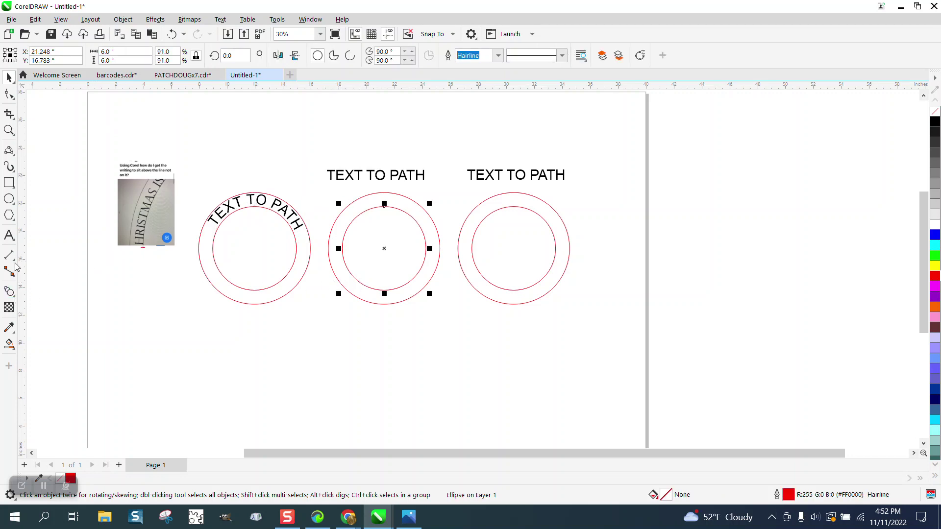
{"action": "left_click", "coordinate": [15, 299]}
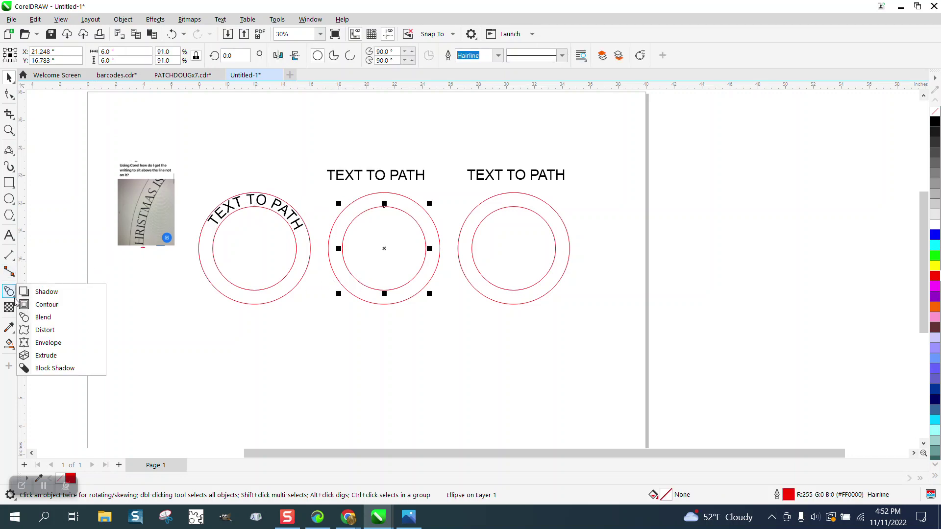
{"action": "left_click", "coordinate": [43, 317]}
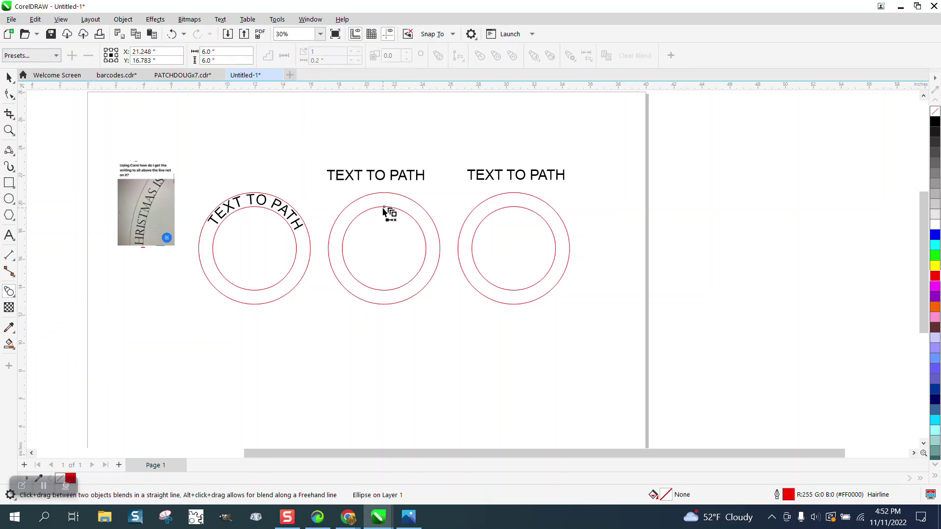
{"action": "left_click_drag", "start_coordinate": [384, 208], "coordinate": [389, 196]}
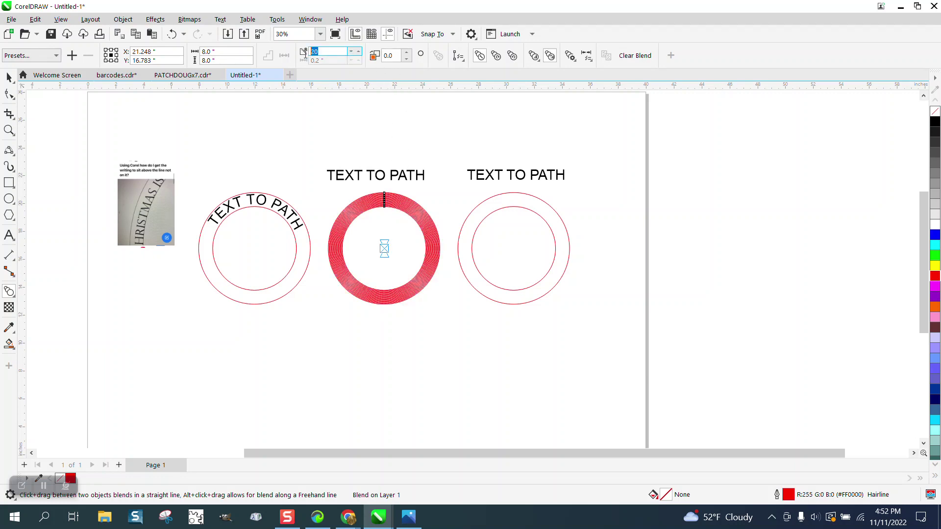
{"action": "type", "text": "1"}
{"action": "key", "text": "Return"}
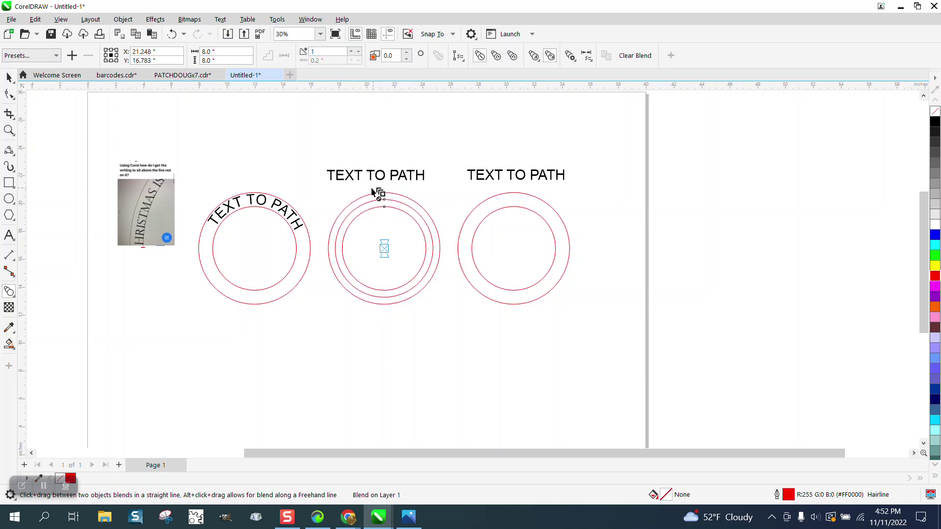
Break the middle ring's blend apart into separate circles.
{"action": "left_click", "coordinate": [9, 77]}
{"action": "left_click", "coordinate": [403, 166]}
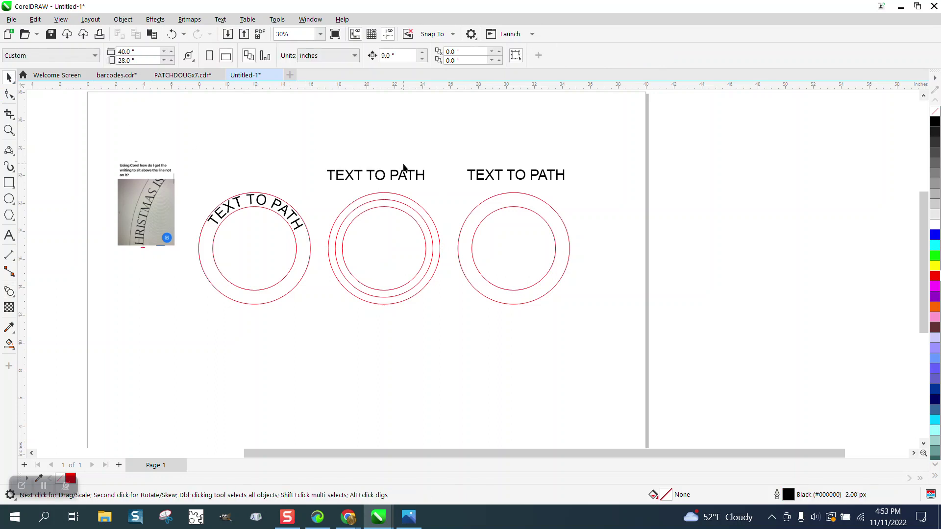
{"action": "left_click", "coordinate": [397, 204]}
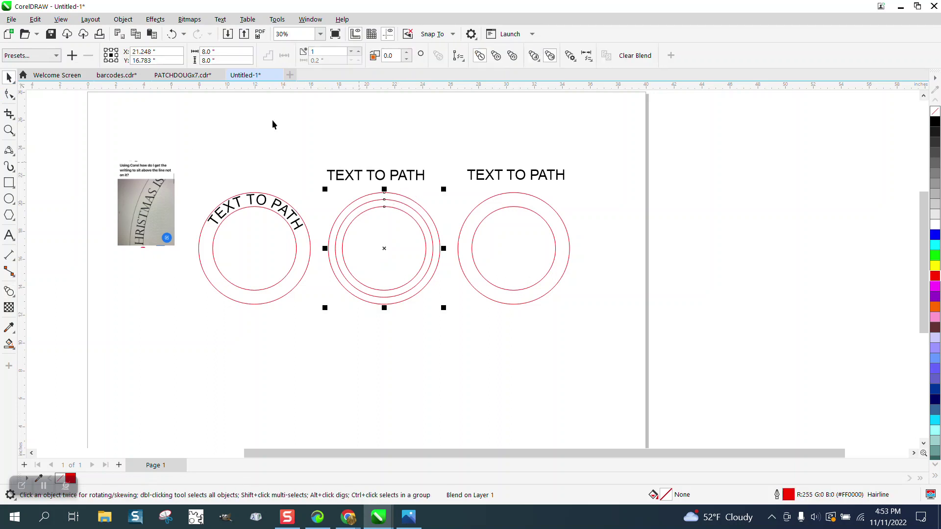
{"action": "left_click", "coordinate": [123, 19]}
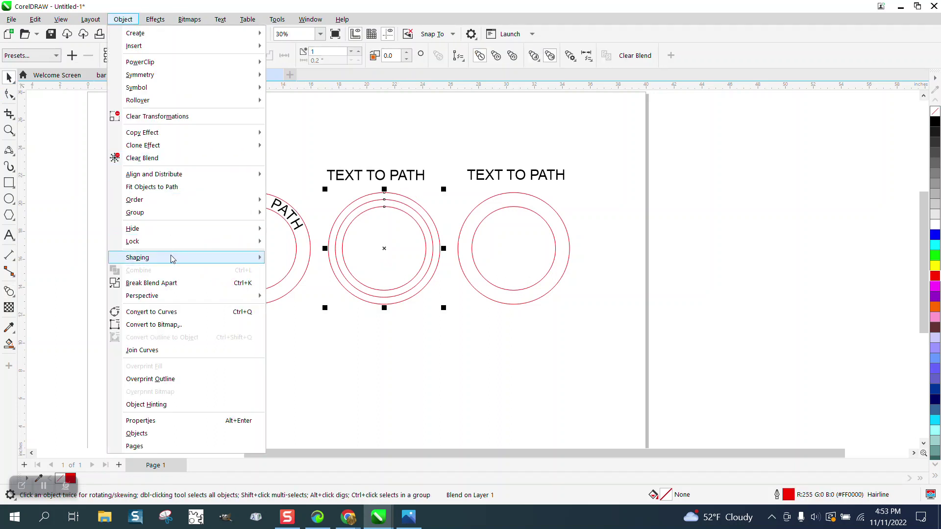
{"action": "left_click", "coordinate": [167, 283]}
{"action": "left_click", "coordinate": [380, 203]}
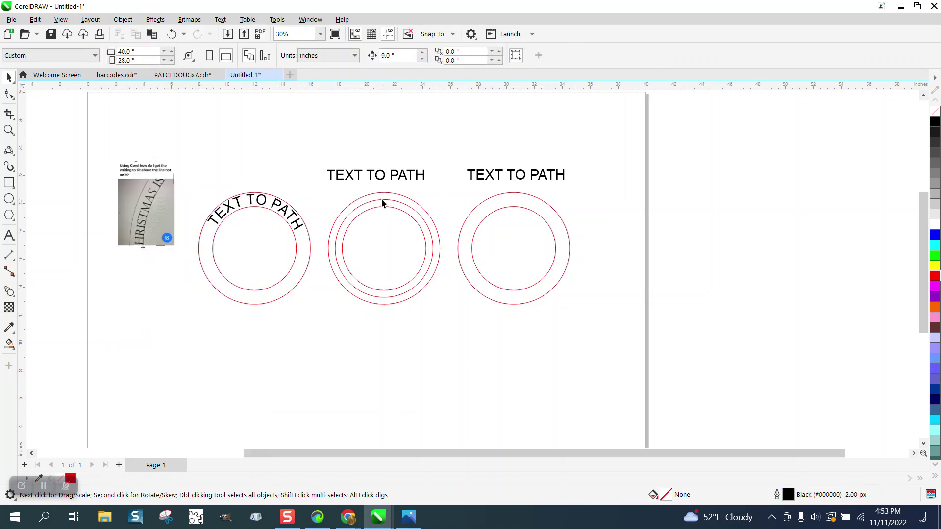
Move the middle-size circle below the rings and drag the heading down onto it.
{"action": "left_click_drag", "start_coordinate": [383, 198], "coordinate": [384, 324]}
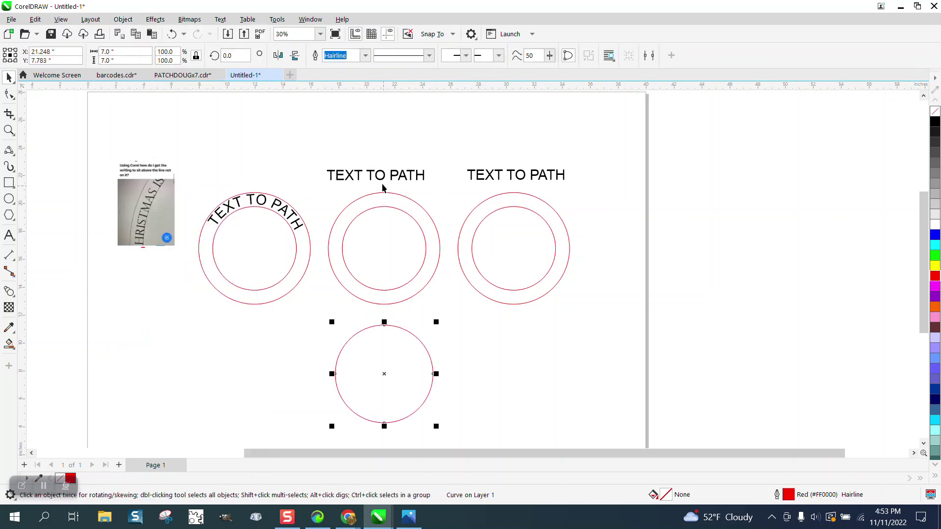
{"action": "left_click", "coordinate": [383, 180]}
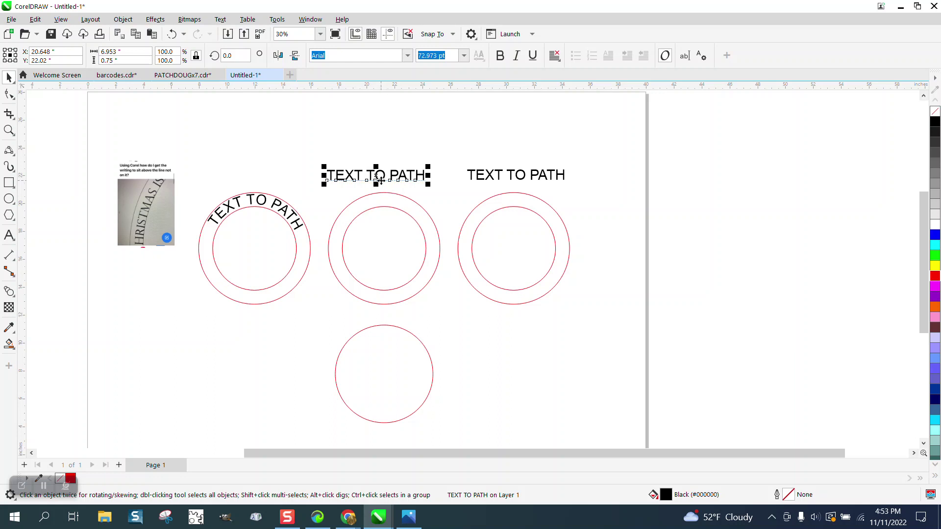
{"action": "left_click_drag", "start_coordinate": [376, 175], "coordinate": [378, 325]}
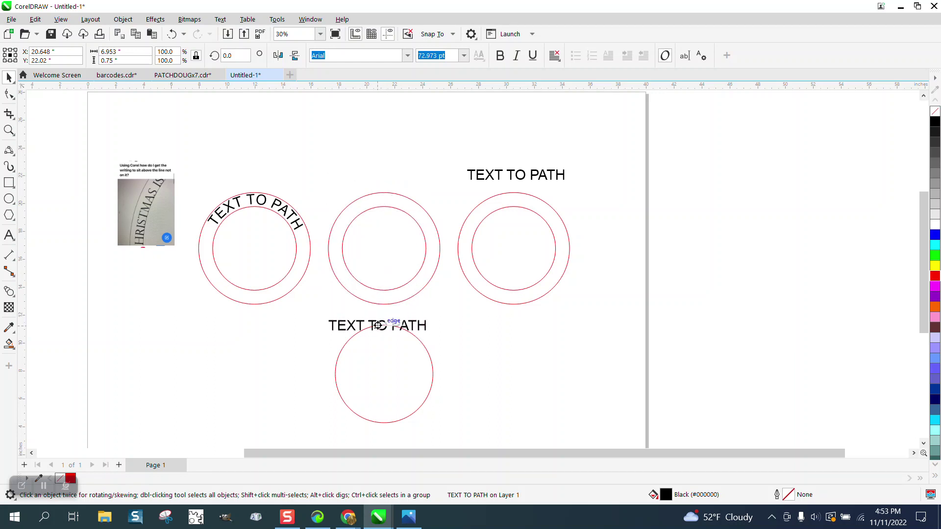
Try fitting the dropped text around the lower circle, undo it, and cancel a second drop.
{"action": "right_click", "coordinate": [378, 325]}
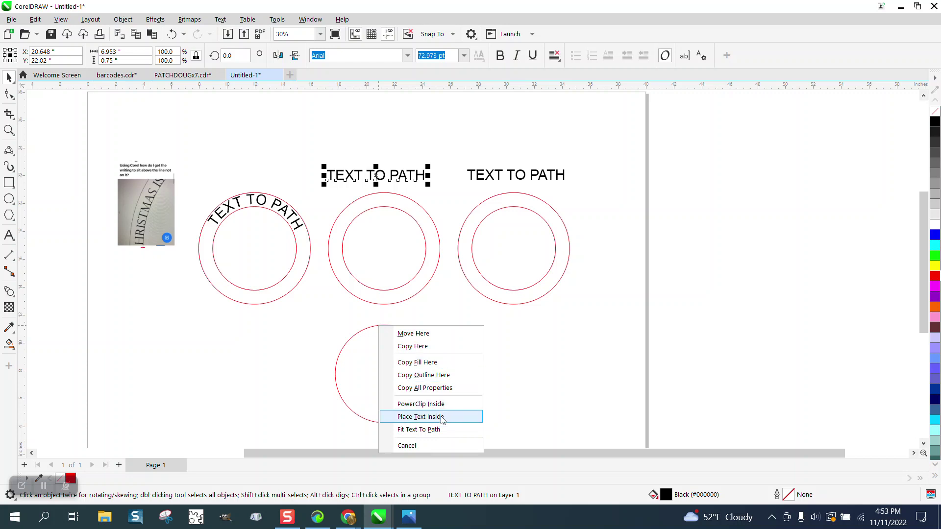
{"action": "left_click", "coordinate": [428, 430]}
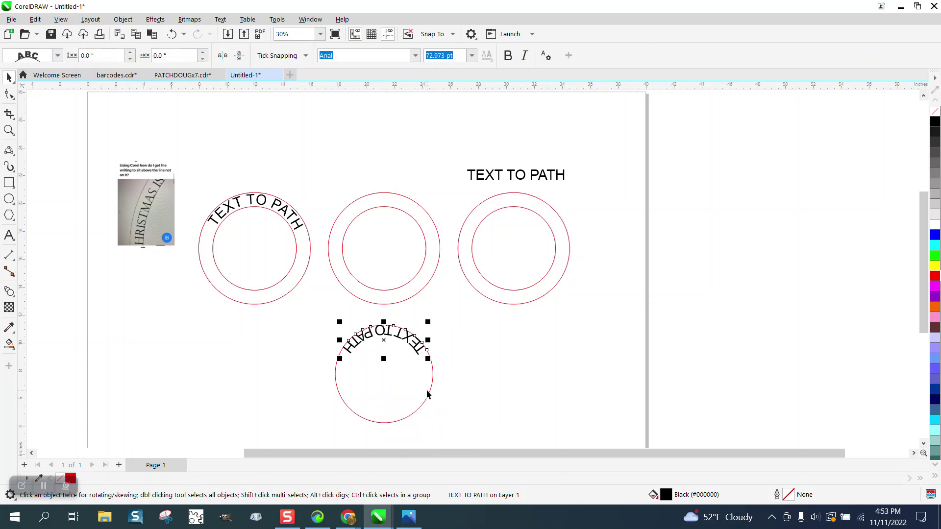
{"action": "left_click", "coordinate": [171, 33]}
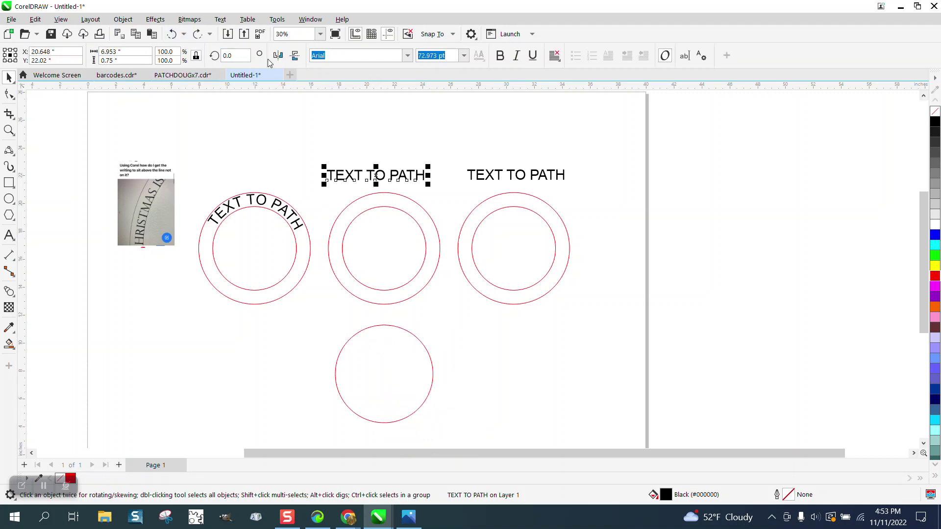
{"action": "left_click_drag", "start_coordinate": [376, 174], "coordinate": [387, 324]}
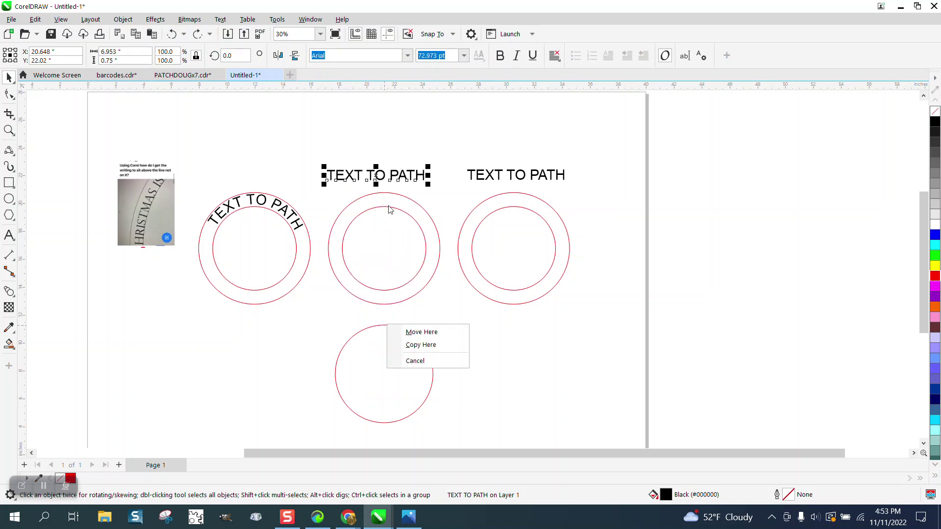
{"action": "left_click", "coordinate": [430, 361]}
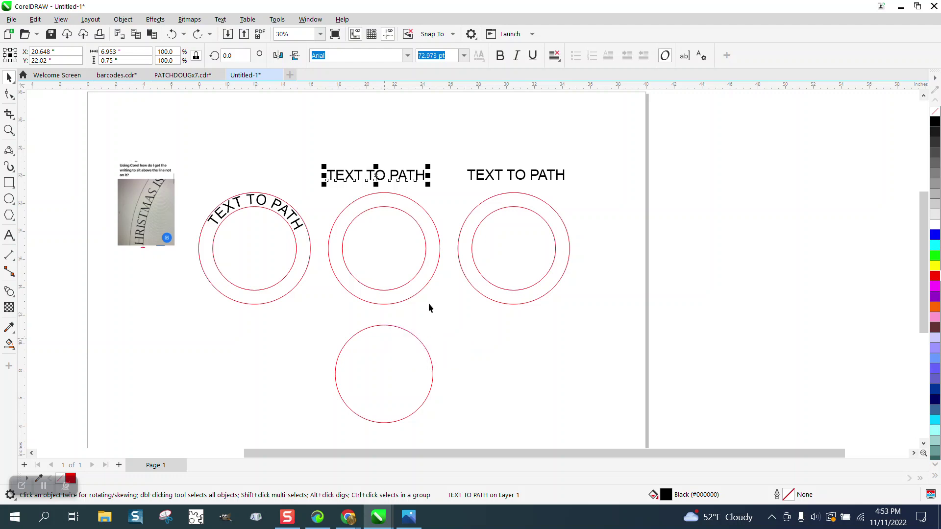
Fit the middle TEXT TO PATH heading over the lower circle's top, 0.375" off the path.
{"action": "left_click_drag", "start_coordinate": [376, 175], "coordinate": [282, 346]}
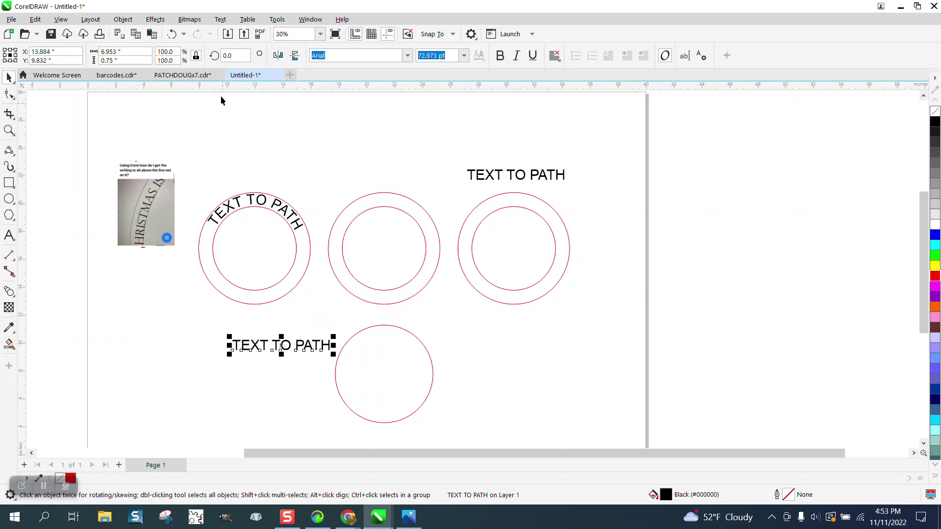
{"action": "left_click", "coordinate": [220, 19]}
{"action": "left_click", "coordinate": [240, 176]}
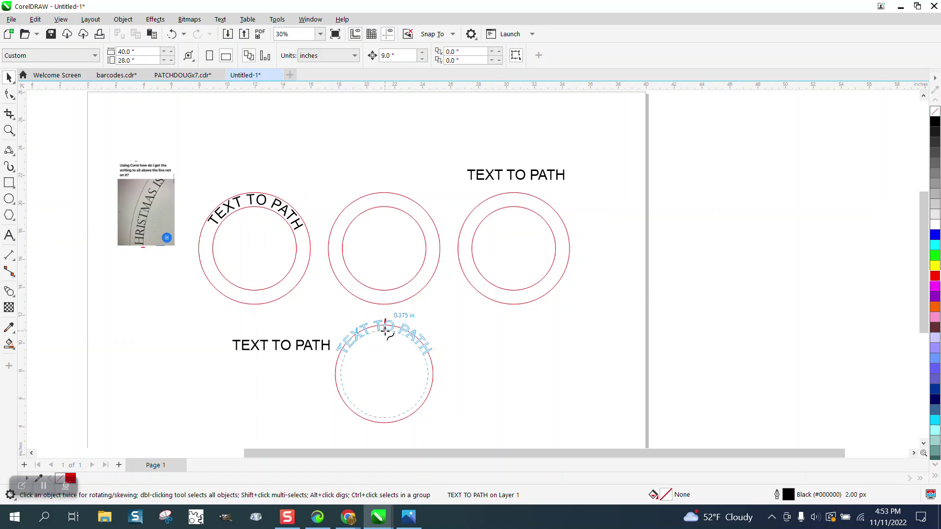
{"action": "left_click", "coordinate": [386, 332]}
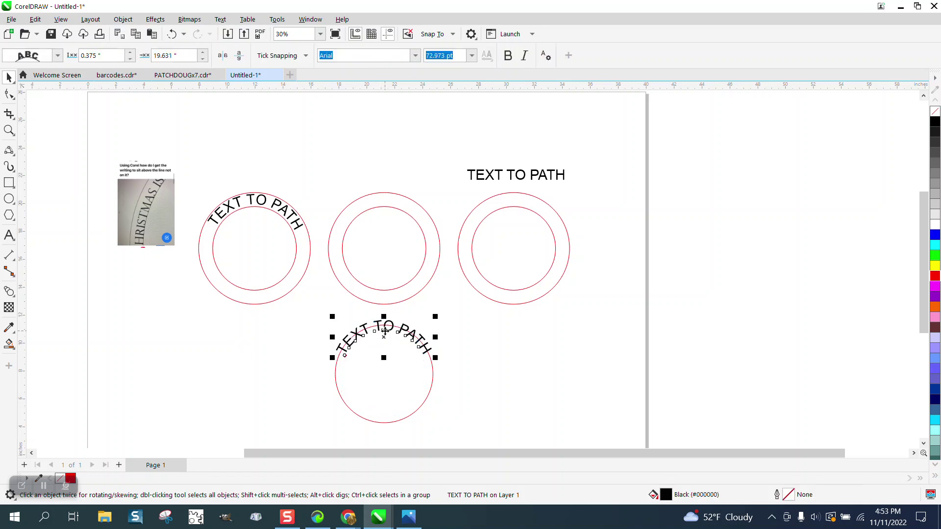
{"action": "left_click", "coordinate": [456, 337]}
{"action": "left_click_drag", "start_coordinate": [486, 420], "coordinate": [493, 436]}
Break the curved text off the lower circle and move it to arch over the middle ring.
{"action": "left_click", "coordinate": [156, 19]}
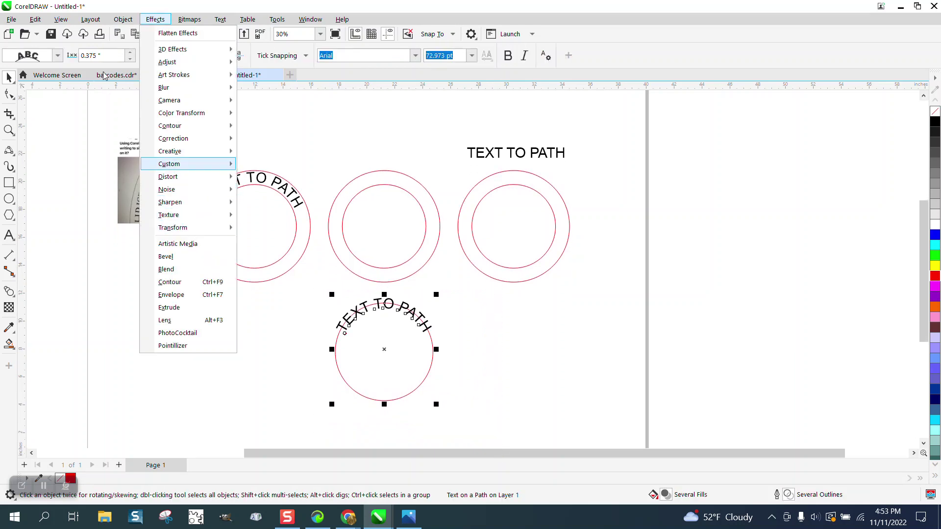
{"action": "left_click", "coordinate": [123, 19]}
{"action": "left_click", "coordinate": [178, 283]}
{"action": "left_click", "coordinate": [302, 293]}
{"action": "left_click", "coordinate": [380, 301]}
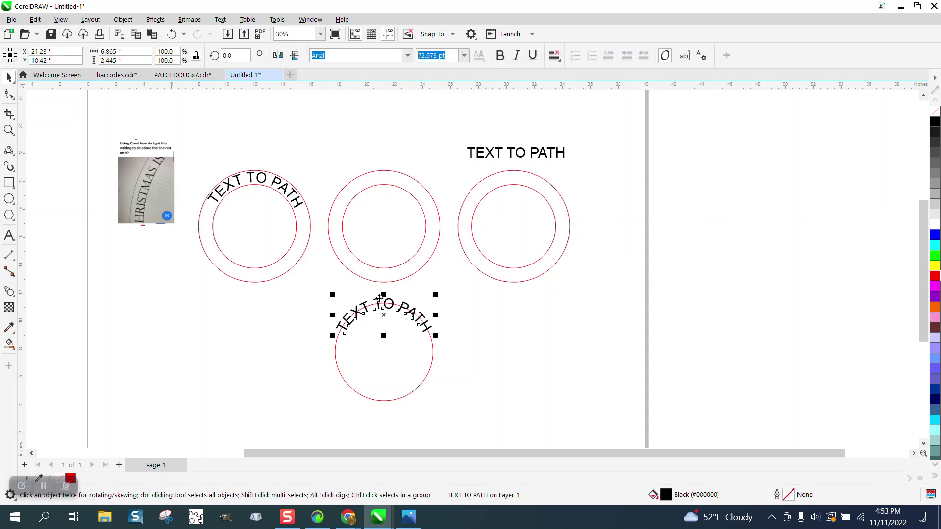
{"action": "key", "text": "ctrl+z"}
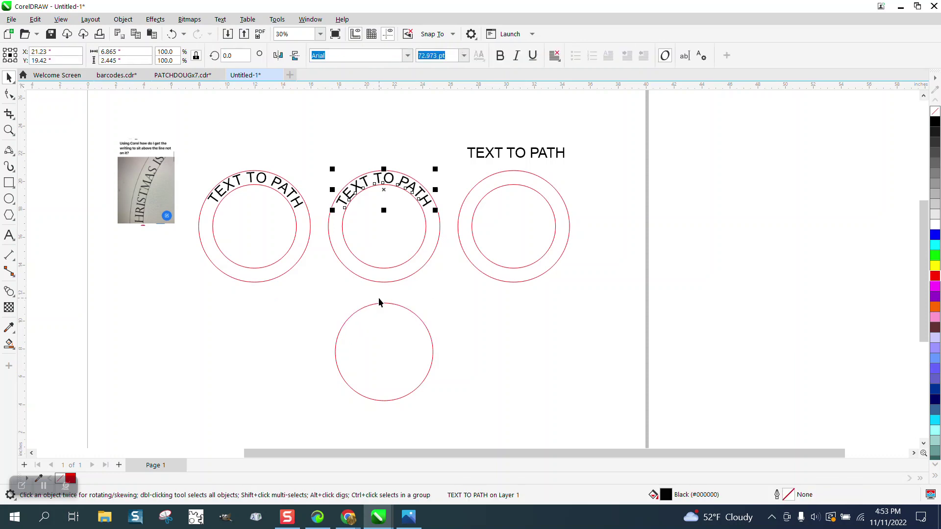
{"action": "left_click", "coordinate": [9, 130]}
{"action": "left_click_drag", "start_coordinate": [326, 174], "coordinate": [432, 231]}
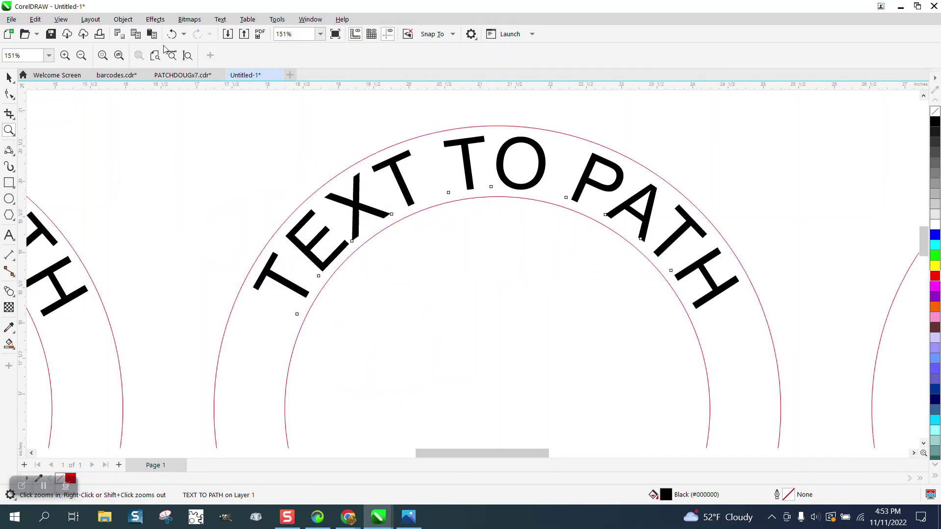
{"action": "left_click", "coordinate": [183, 58]}
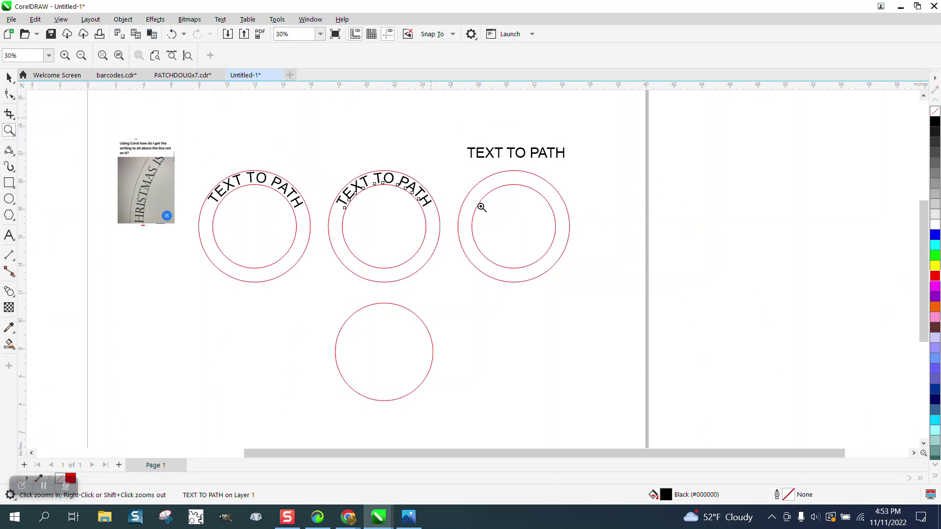
{"action": "scroll", "coordinate": [447, 172], "scroll_direction": "up", "scroll_amount": 1}
{"action": "left_click", "coordinate": [9, 77]}
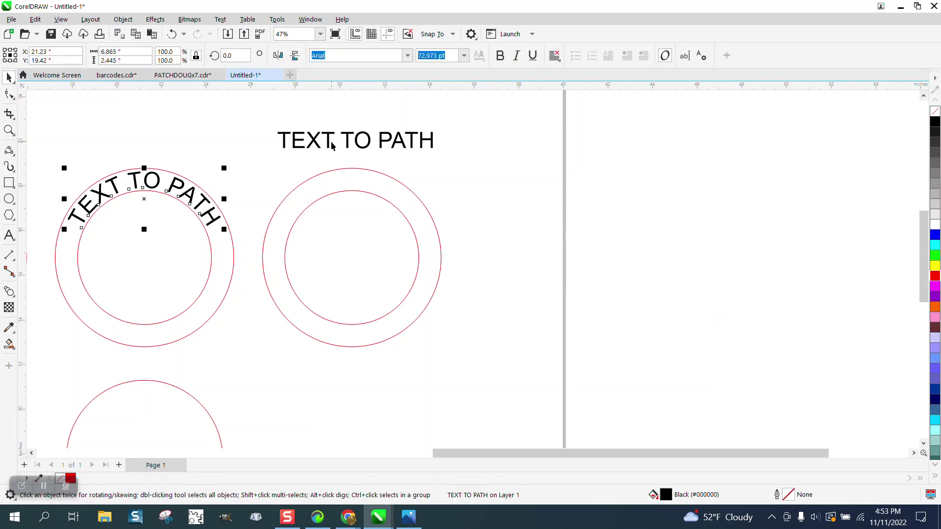
{"action": "left_click", "coordinate": [330, 145]}
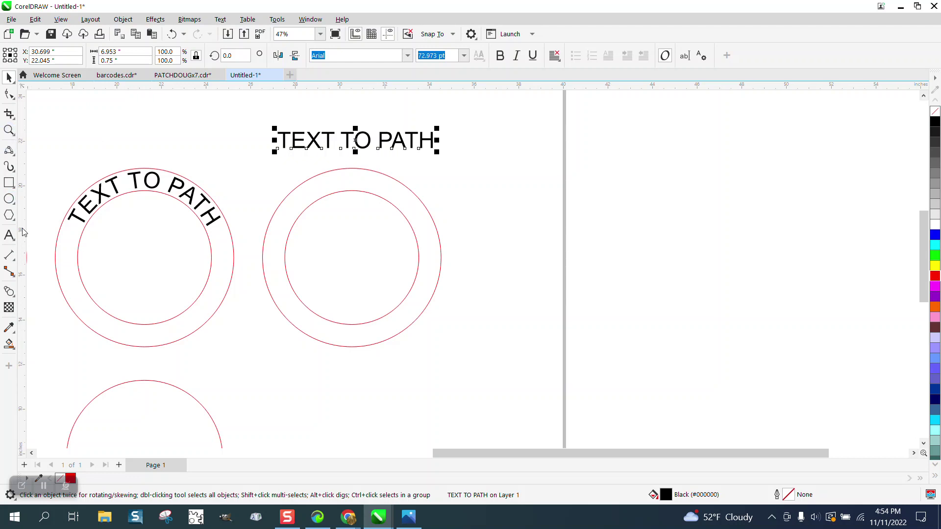
{"action": "left_click", "coordinate": [15, 263]}
{"action": "left_click", "coordinate": [53, 254]}
{"action": "left_click_drag", "start_coordinate": [352, 191], "coordinate": [352, 169]}
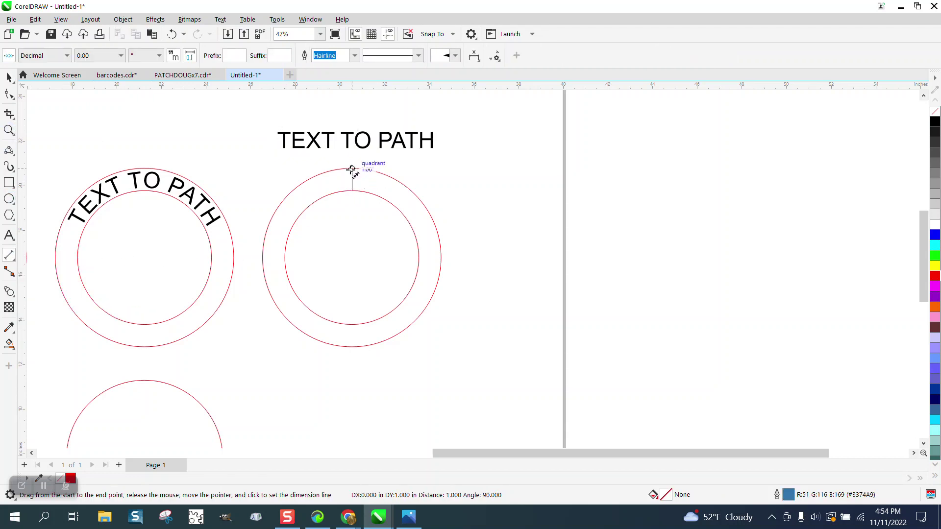
{"action": "left_click", "coordinate": [380, 170]}
{"action": "key", "text": "z"}
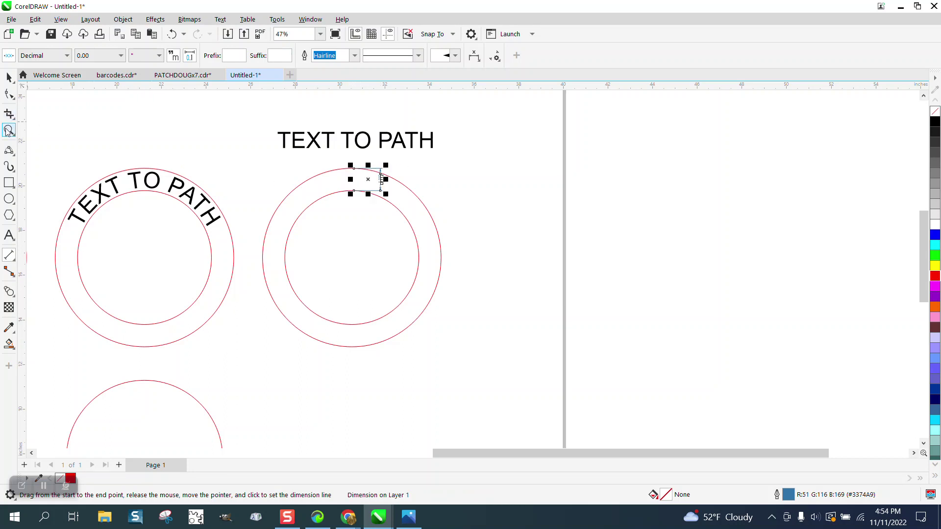
{"action": "left_click_drag", "start_coordinate": [372, 165], "coordinate": [424, 207]}
{"action": "right_click", "coordinate": [426, 207]}
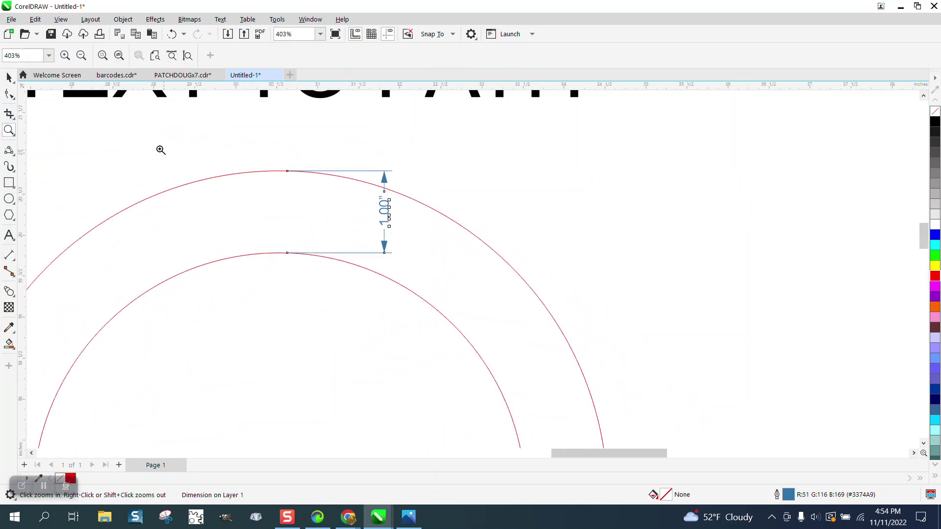
{"action": "key", "text": "space"}
{"action": "key", "text": "Delete"}
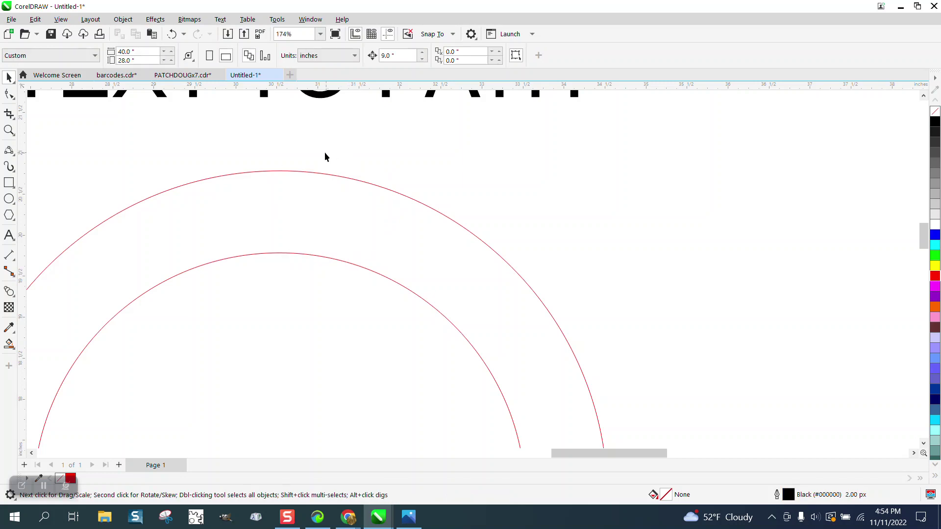
{"action": "scroll", "coordinate": [414, 195], "scroll_direction": "down", "scroll_amount": 4}
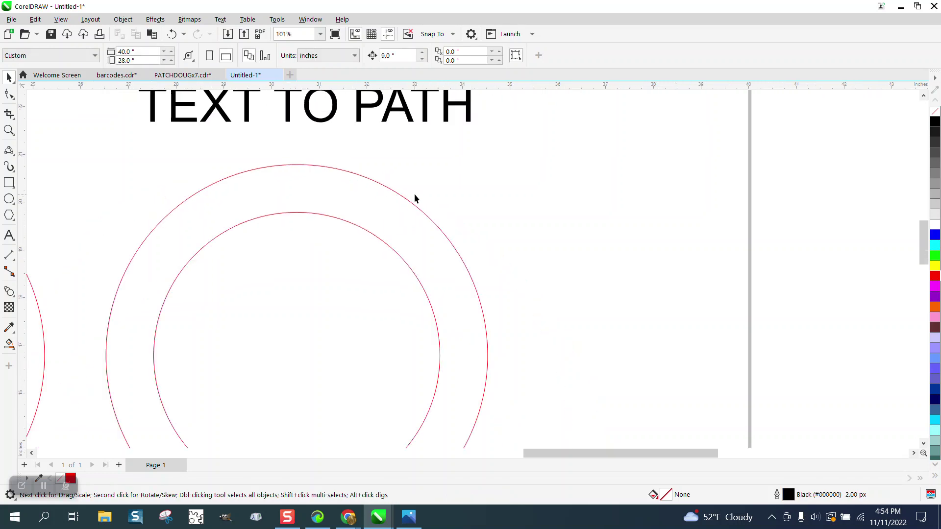
Apply a 0.125" inside contour to the right ring's outer and inner circles.
{"action": "left_click", "coordinate": [355, 177]}
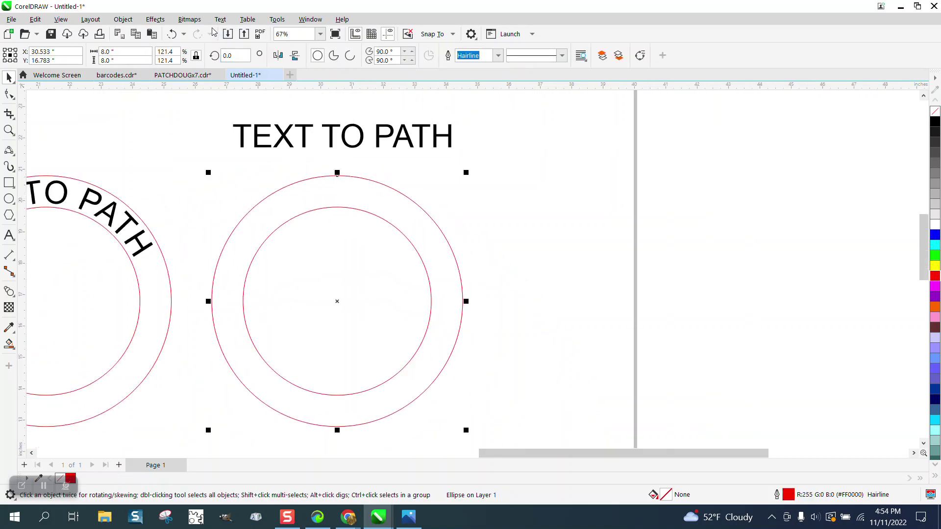
{"action": "left_click", "coordinate": [155, 19]}
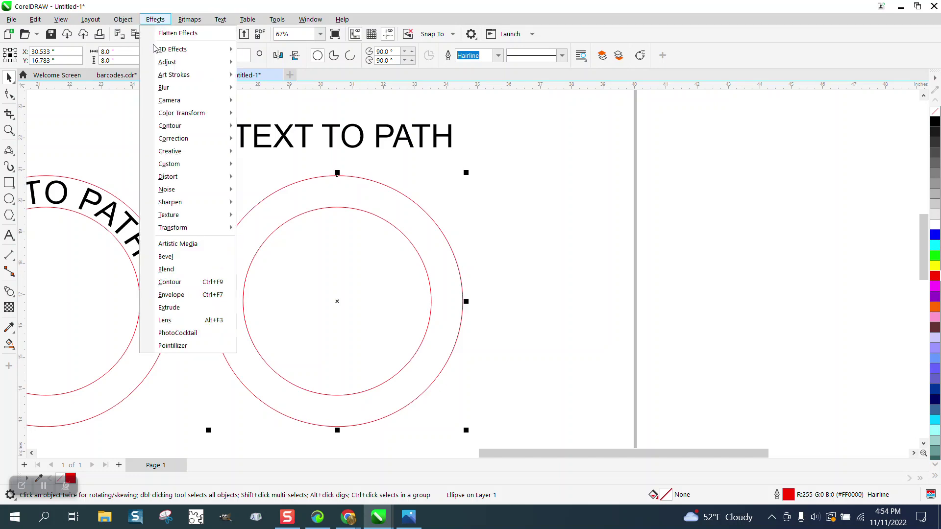
{"action": "left_click", "coordinate": [170, 282]}
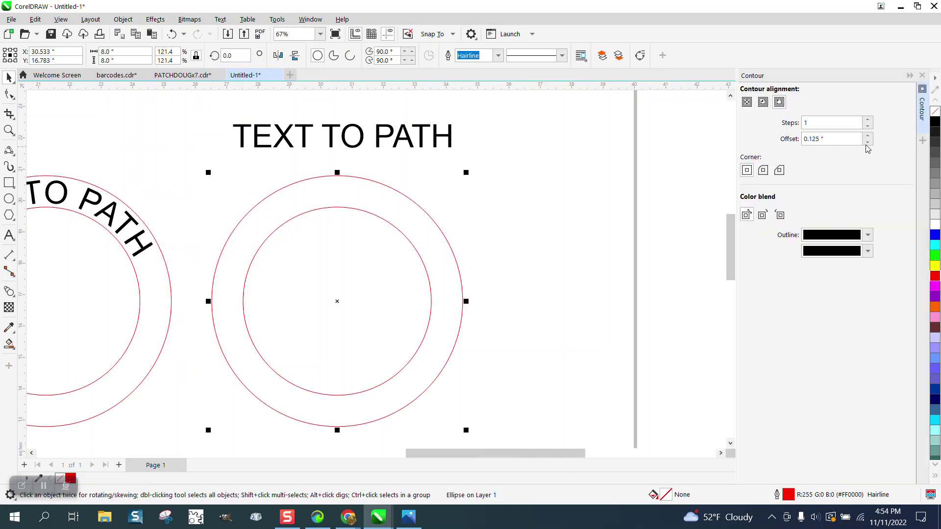
{"action": "left_click", "coordinate": [763, 102]}
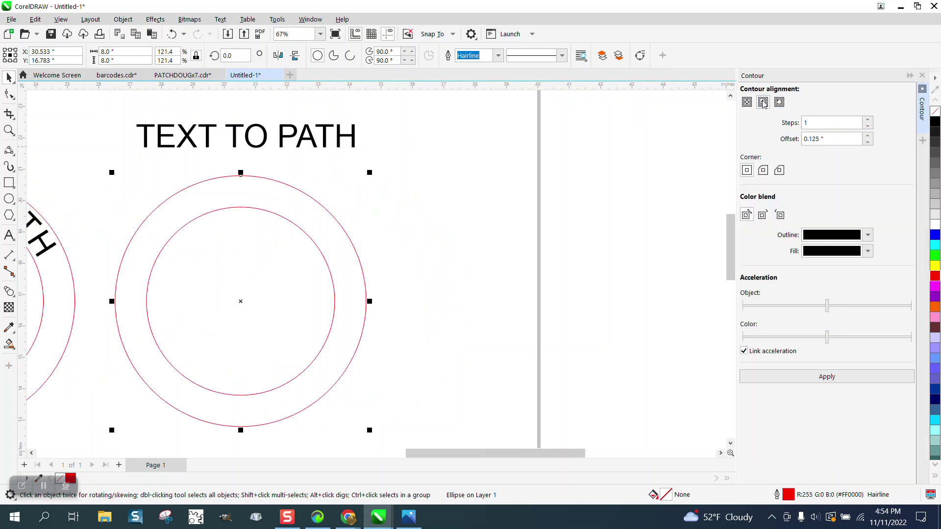
{"action": "left_click", "coordinate": [827, 377]}
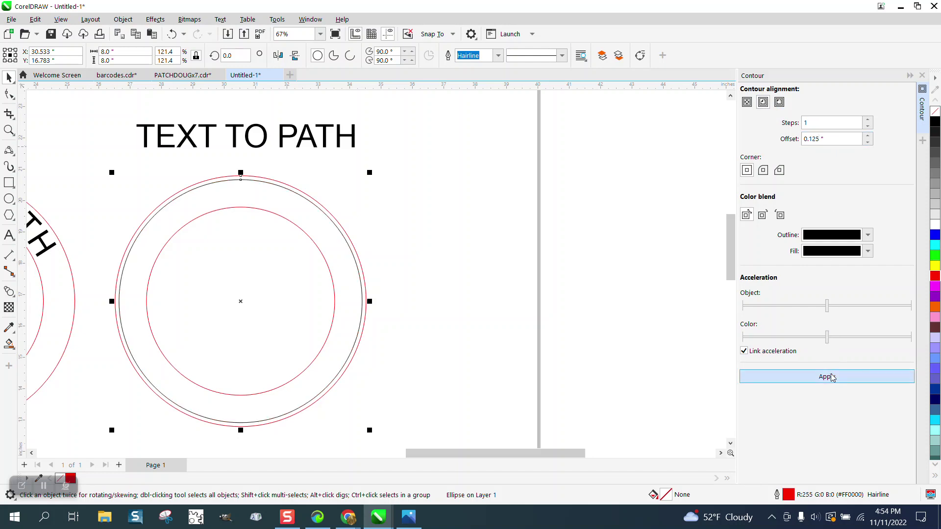
{"action": "left_click", "coordinate": [386, 223]}
{"action": "left_click", "coordinate": [313, 244]}
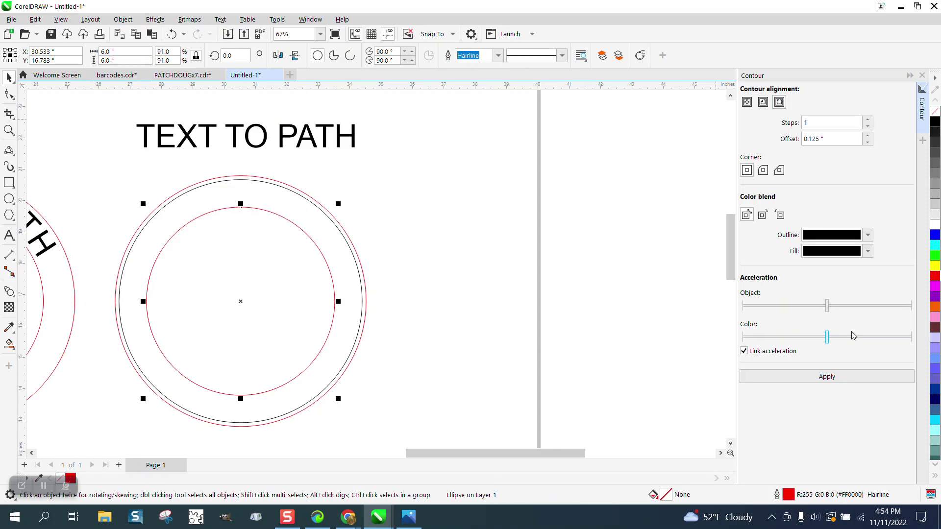
{"action": "left_click", "coordinate": [826, 377]}
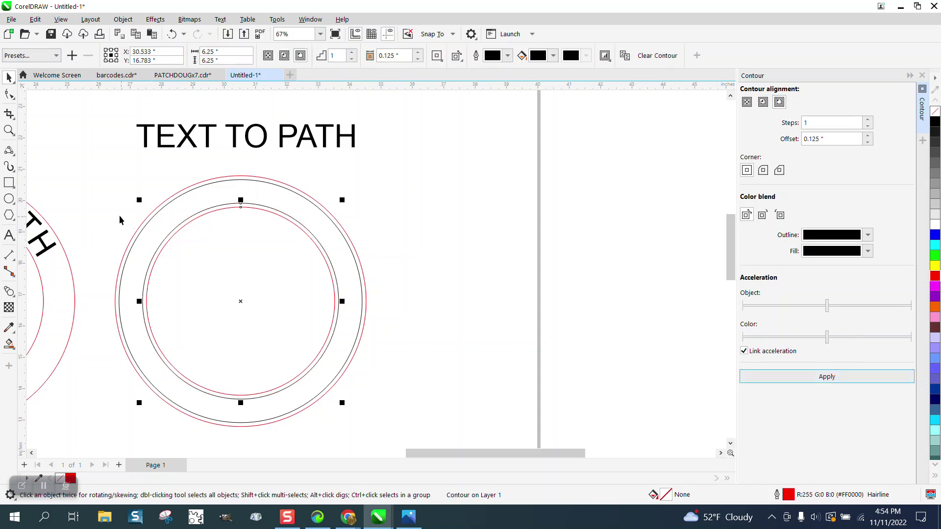
Break the contours apart, shift the black circle 9" right, and set the title above it.
{"action": "left_click_drag", "start_coordinate": [92, 163], "coordinate": [469, 432]}
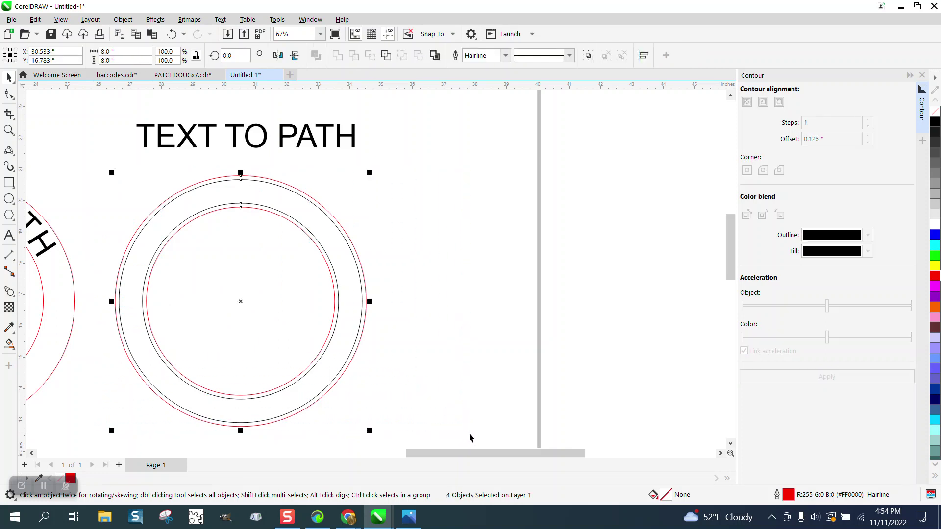
{"action": "left_click", "coordinate": [123, 19]}
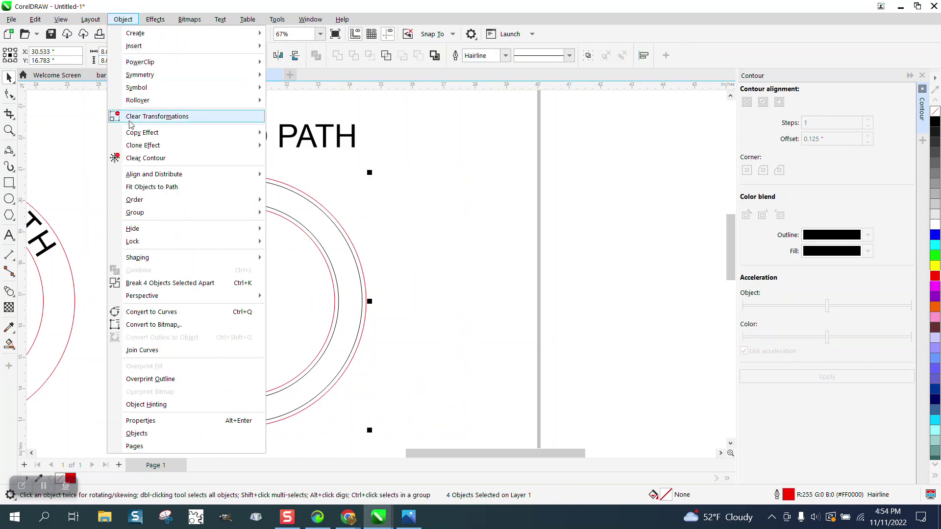
{"action": "left_click", "coordinate": [158, 283]}
{"action": "left_click", "coordinate": [215, 200]}
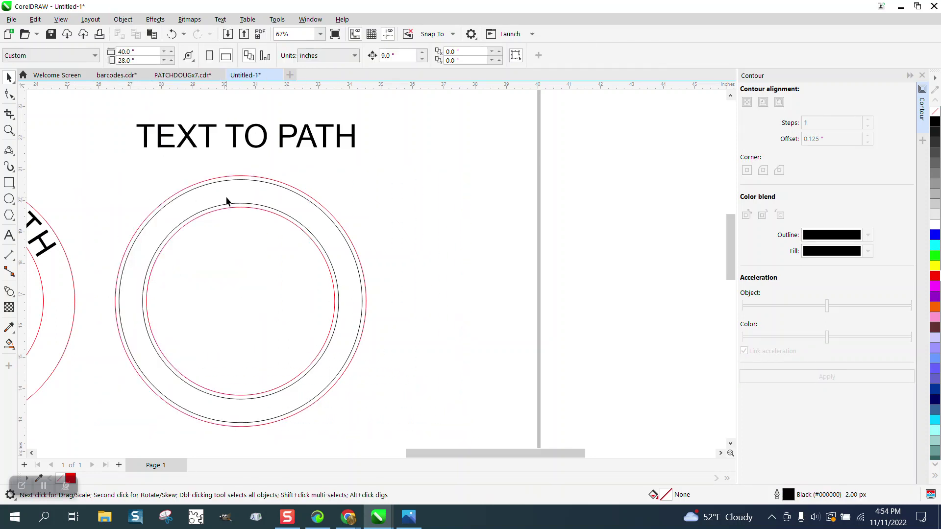
{"action": "left_click", "coordinate": [240, 207]}
{"action": "key", "text": "Right"}
{"action": "left_click_drag", "start_coordinate": [283, 146], "coordinate": [528, 156]}
Fit TEXT TO PATH around the black circle's top and delete the leftover black circle in the ring.
{"action": "left_click", "coordinate": [221, 19]}
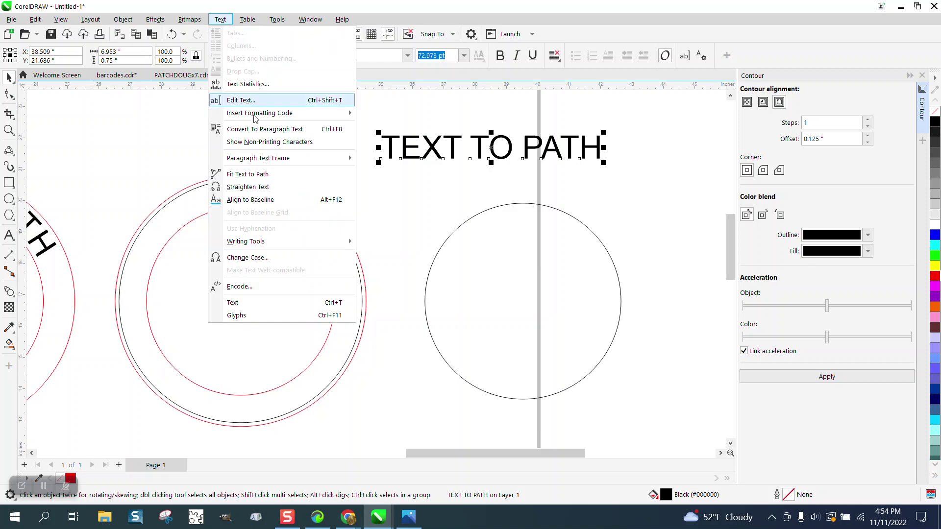
{"action": "left_click", "coordinate": [252, 175]}
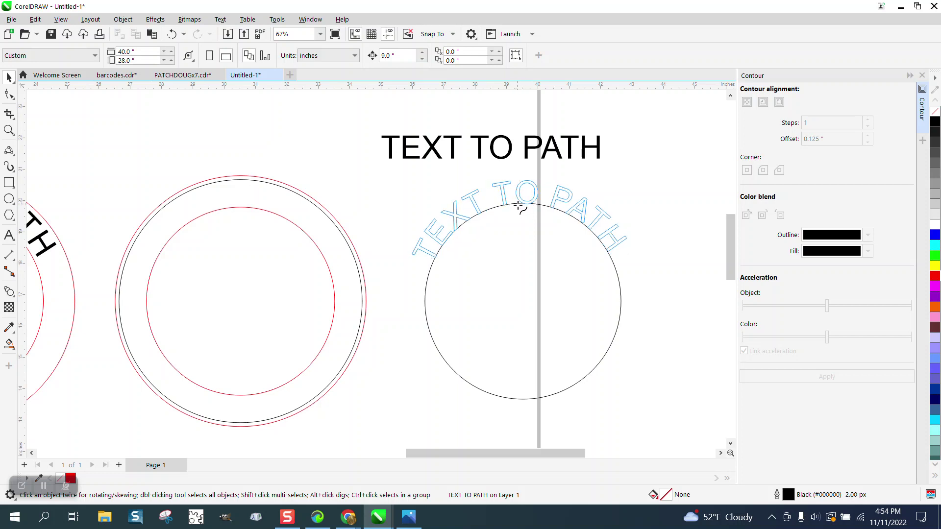
{"action": "left_click", "coordinate": [526, 204]}
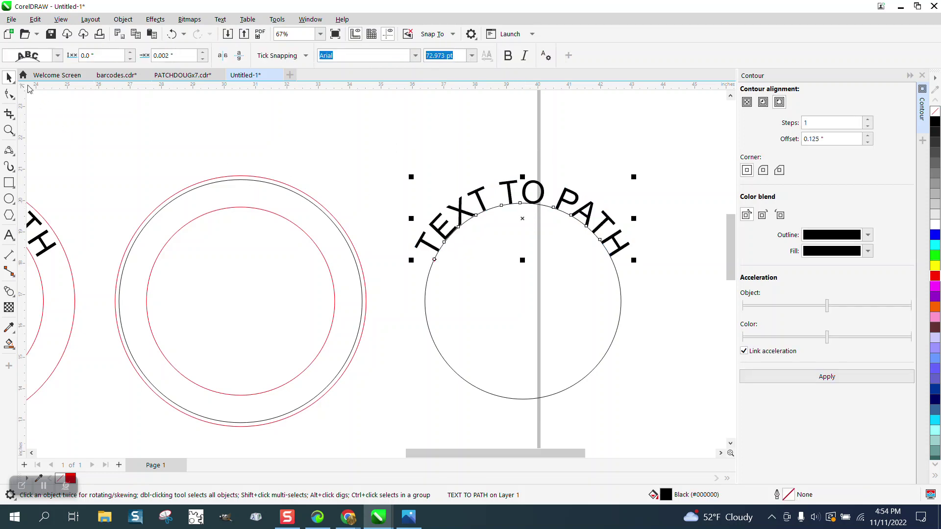
{"action": "left_click", "coordinate": [244, 182]}
{"action": "left_click", "coordinate": [257, 183]}
{"action": "key", "text": "Delete"}
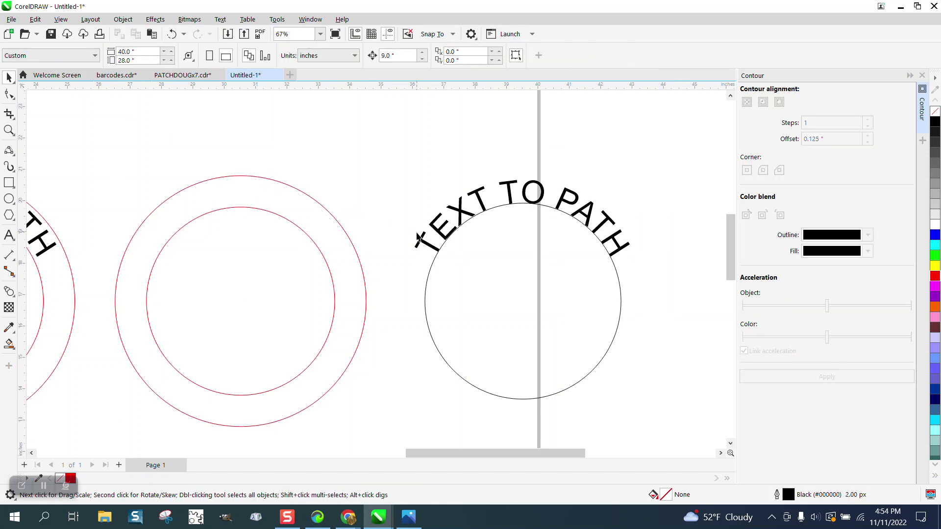
Detach the curved text, delete its circle, and shift it 9" left onto the ring.
{"action": "left_click", "coordinate": [432, 269]}
{"action": "left_click_drag", "start_coordinate": [372, 156], "coordinate": [688, 419]}
{"action": "left_click", "coordinate": [123, 19]}
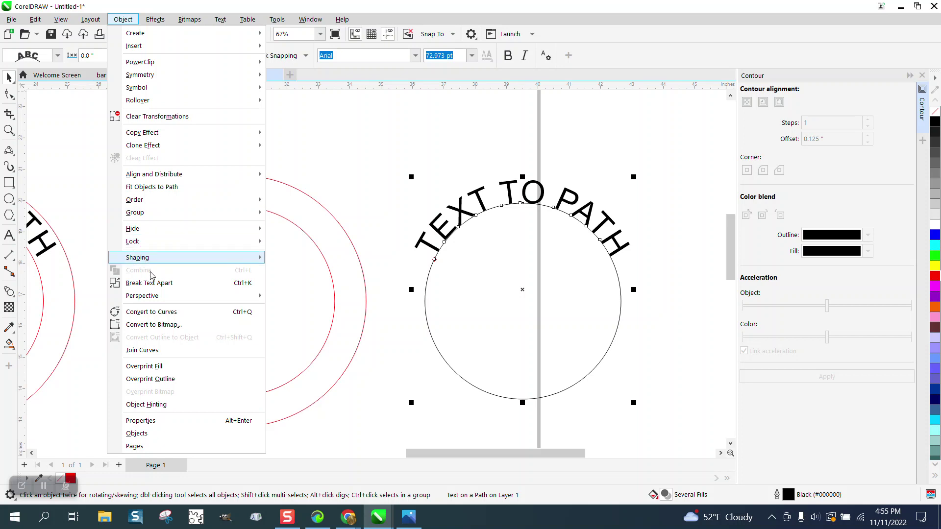
{"action": "left_click", "coordinate": [157, 283]}
{"action": "left_click", "coordinate": [428, 292]}
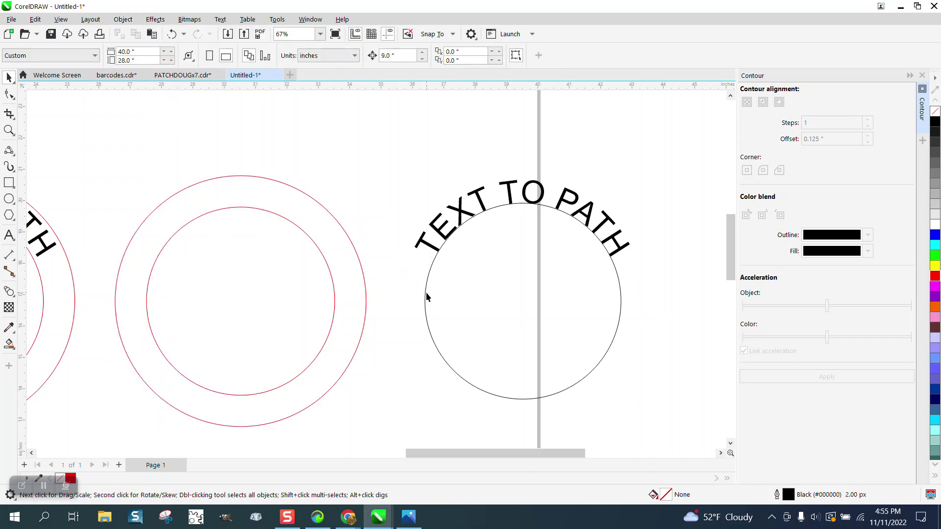
{"action": "left_click", "coordinate": [425, 292]}
{"action": "key", "text": "Delete"}
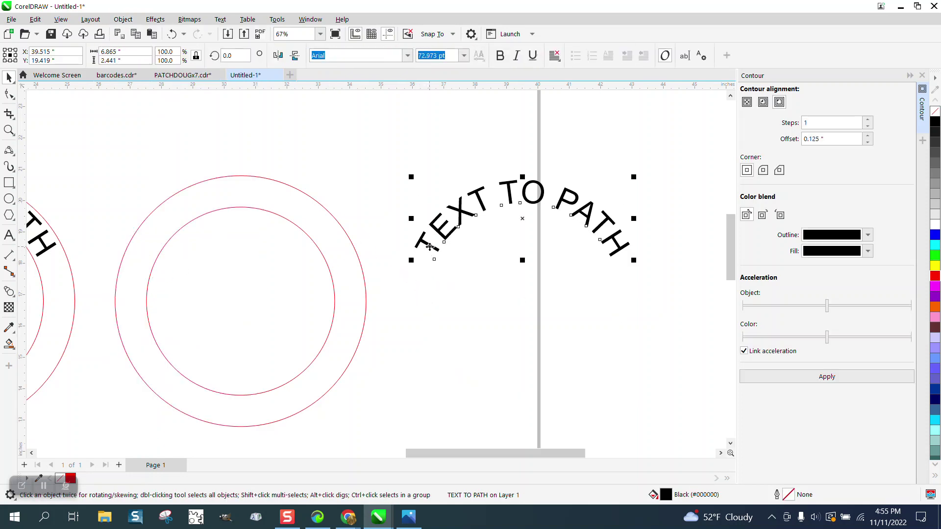
{"action": "key", "text": "shift+Left"}
{"action": "left_click", "coordinate": [8, 130]}
{"action": "left_click", "coordinate": [401, 255]}
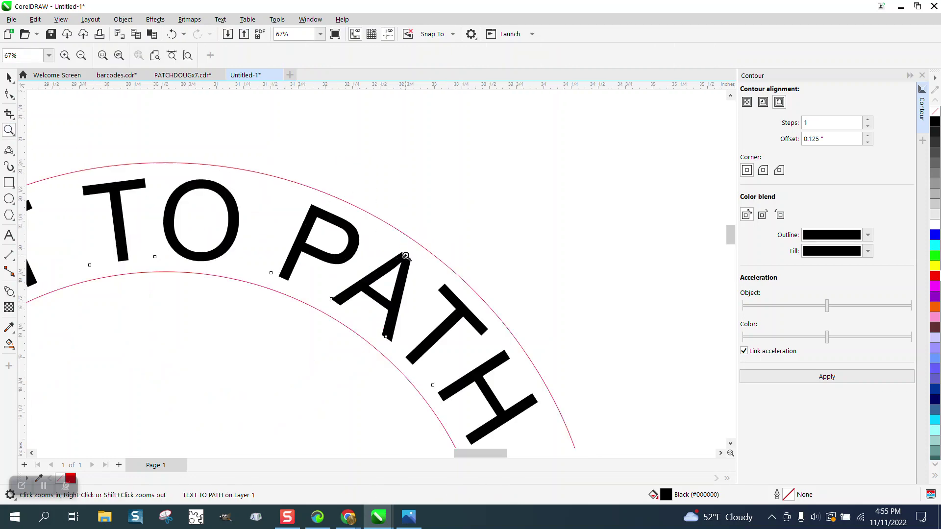
{"action": "scroll", "coordinate": [399, 217], "scroll_direction": "down", "scroll_amount": 3}
{"action": "scroll", "coordinate": [407, 223], "scroll_direction": "down", "scroll_amount": 5}
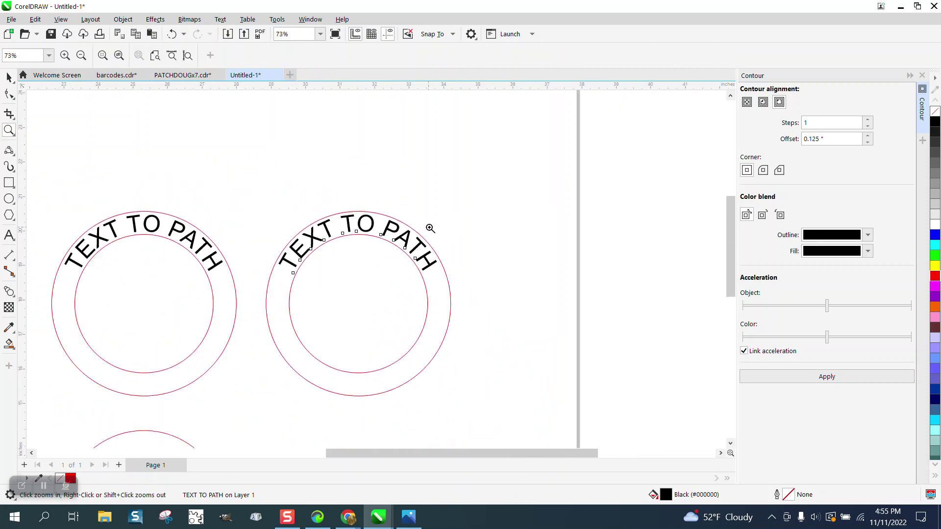
{"action": "scroll", "coordinate": [272, 248], "scroll_direction": "down", "scroll_amount": 2}
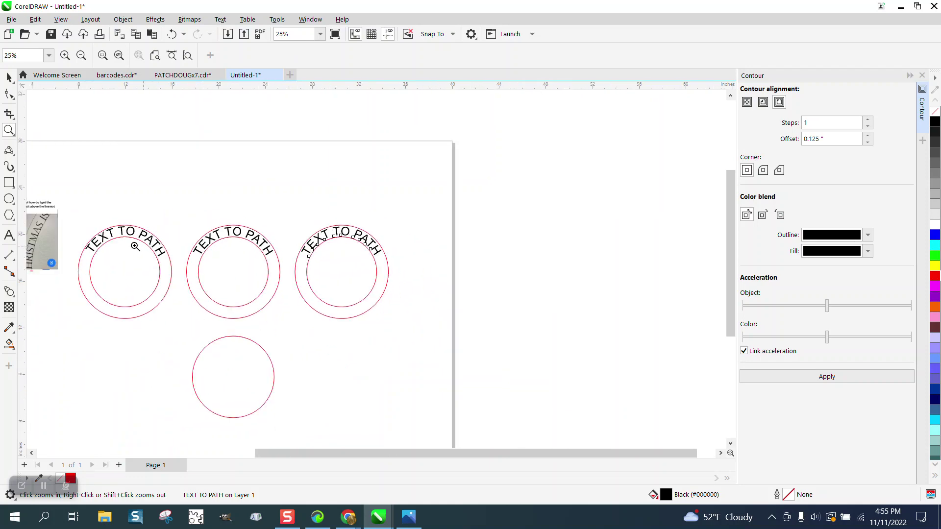
{"action": "left_click_drag", "start_coordinate": [80, 215], "coordinate": [221, 274]}
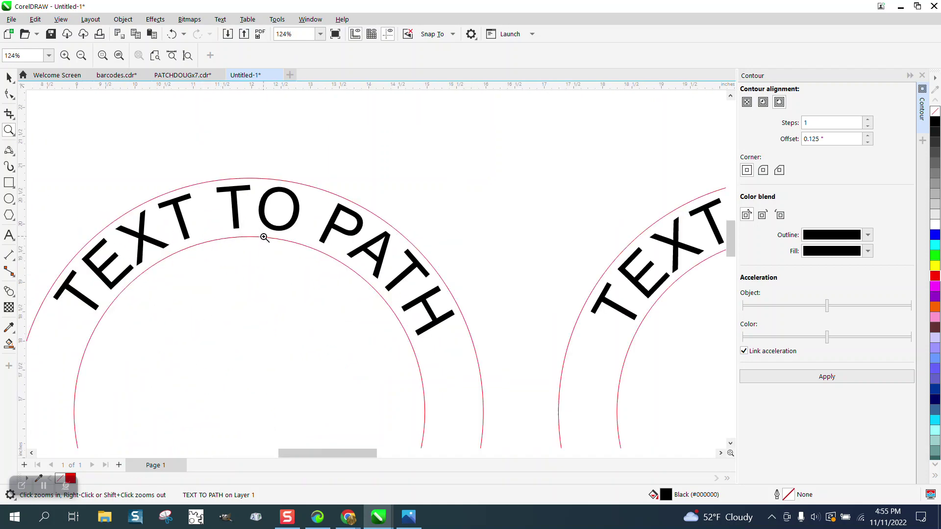
{"action": "scroll", "coordinate": [277, 215], "scroll_direction": "down", "scroll_amount": 4}
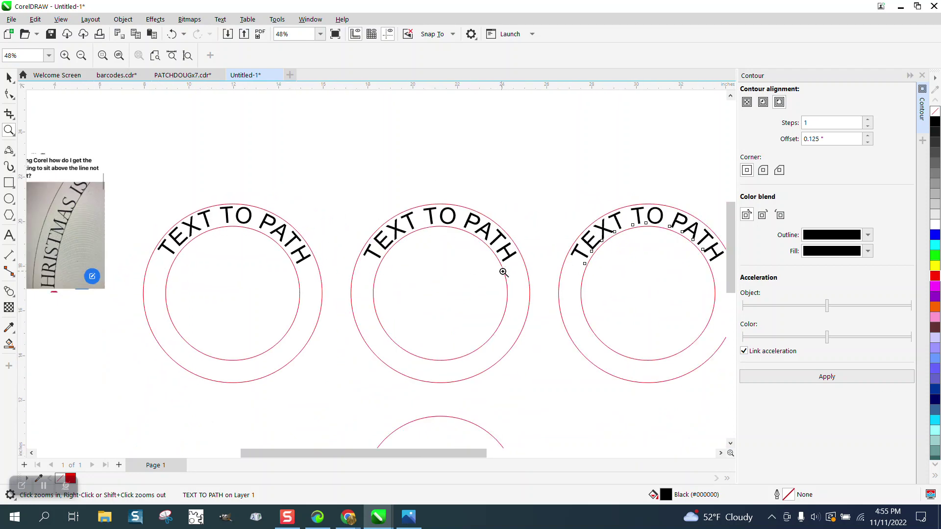
{"action": "scroll", "coordinate": [546, 229], "scroll_direction": "down", "scroll_amount": 2}
{"action": "left_click_drag", "start_coordinate": [621, 298], "coordinate": [706, 365]}
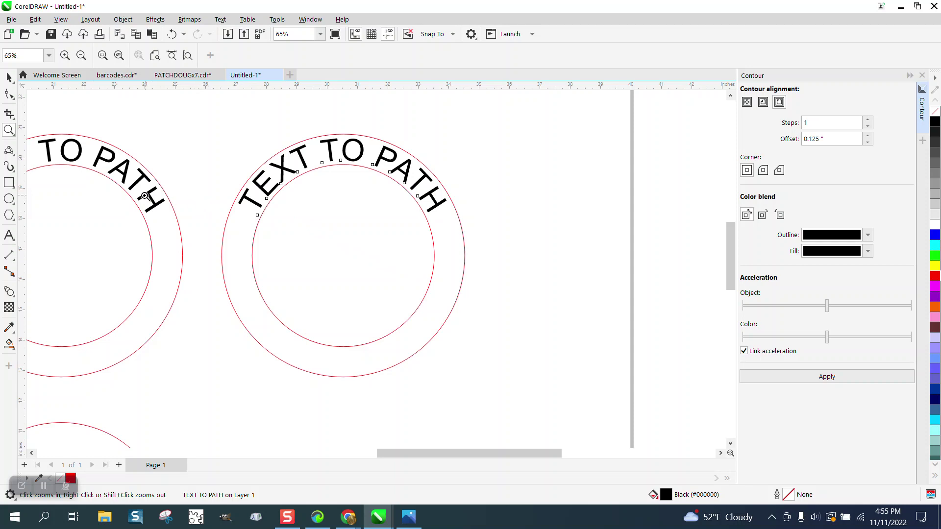